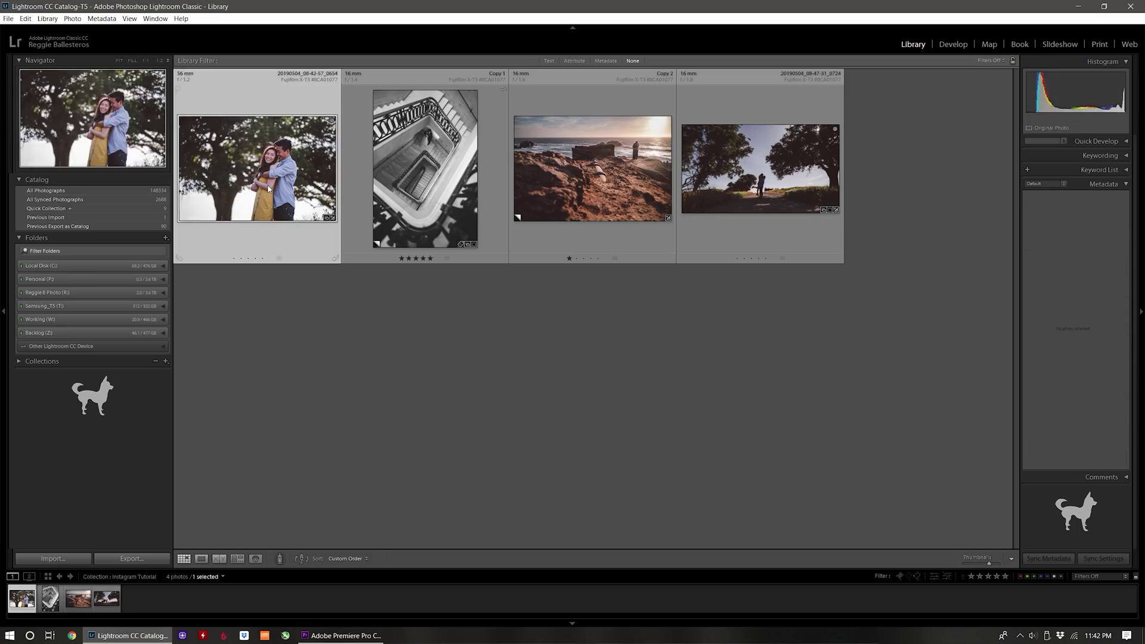
Crop the photo of the embracing couple under the tree to a 1 x 1 aspect ratio.
{"action": "key", "text": "r"}
{"action": "left_click", "coordinate": [1100, 177]}
{"action": "left_click", "coordinate": [1065, 223]}
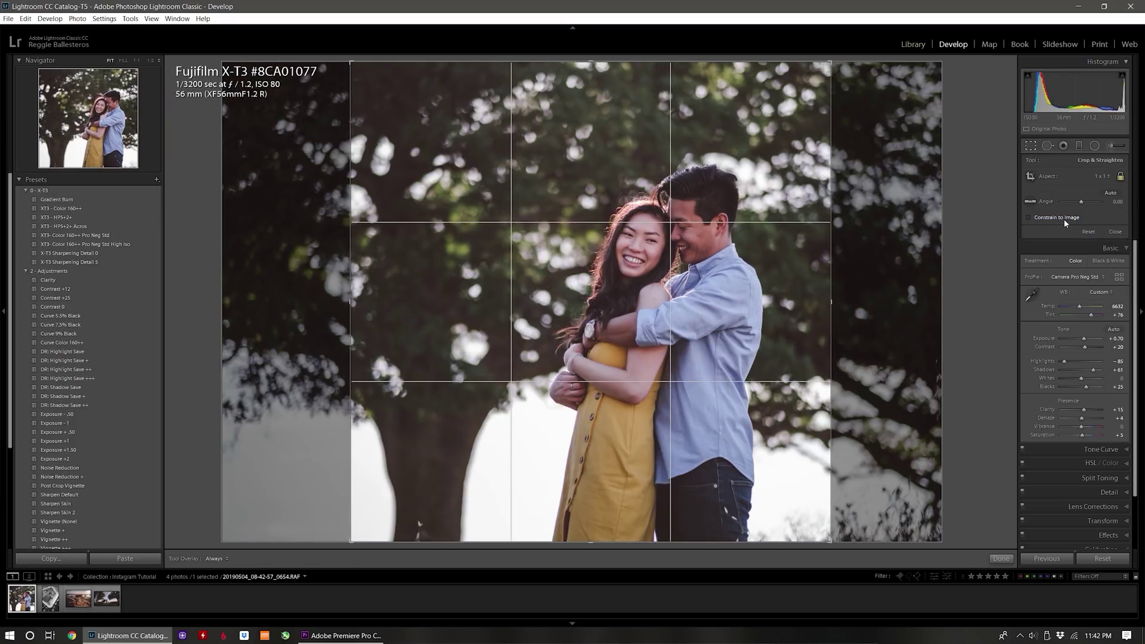
{"action": "key", "text": "r"}
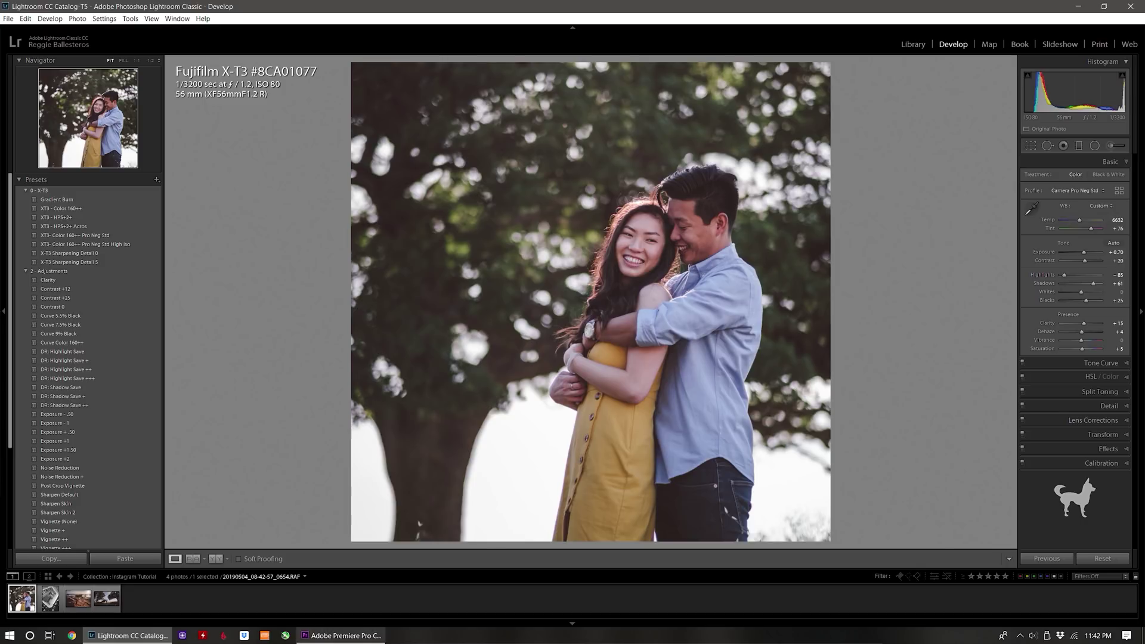
Open the coastal photo of the couple for cropping and set its aspect ratio to 4 x 5 / 8 x 10.
{"action": "left_click", "coordinate": [78, 598]}
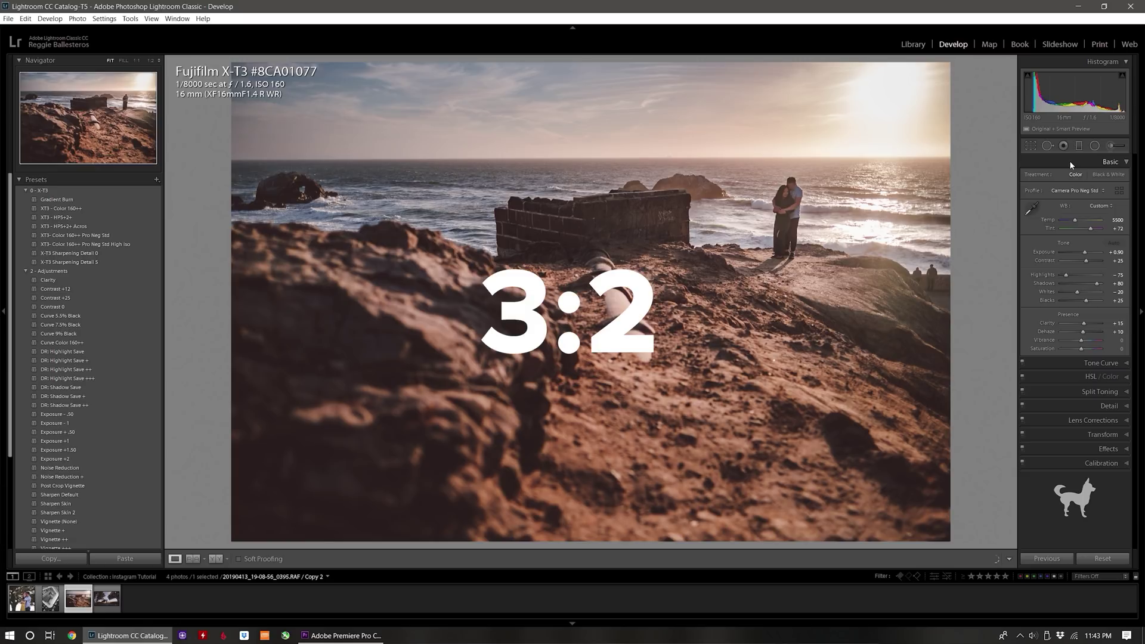
{"action": "key", "text": "r"}
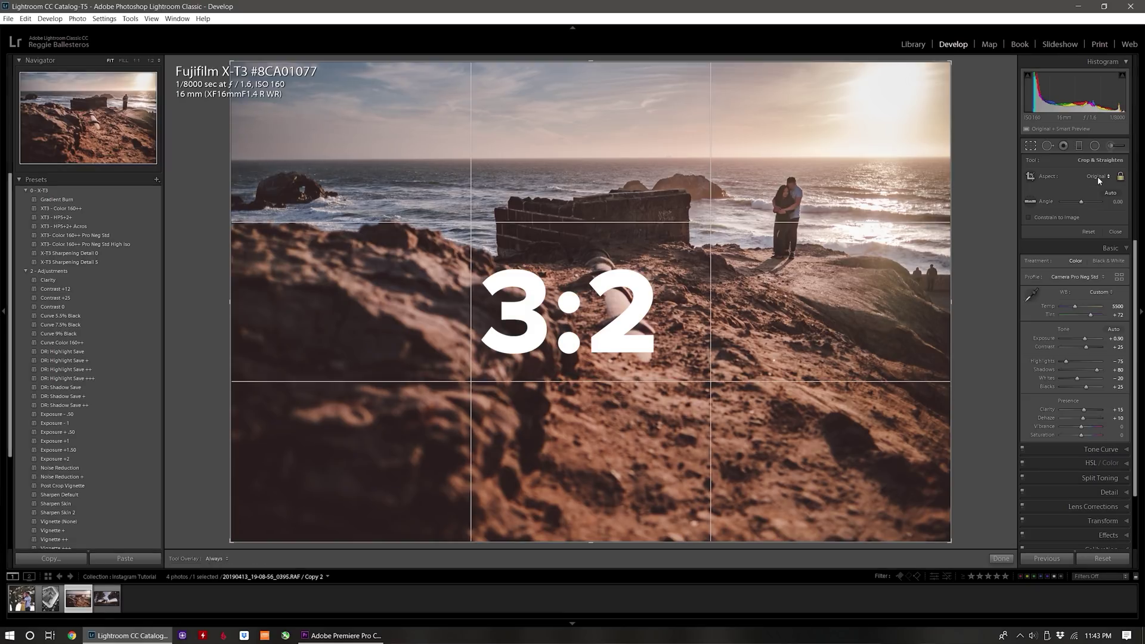
{"action": "left_click", "coordinate": [1097, 177]}
{"action": "left_click", "coordinate": [1053, 236]}
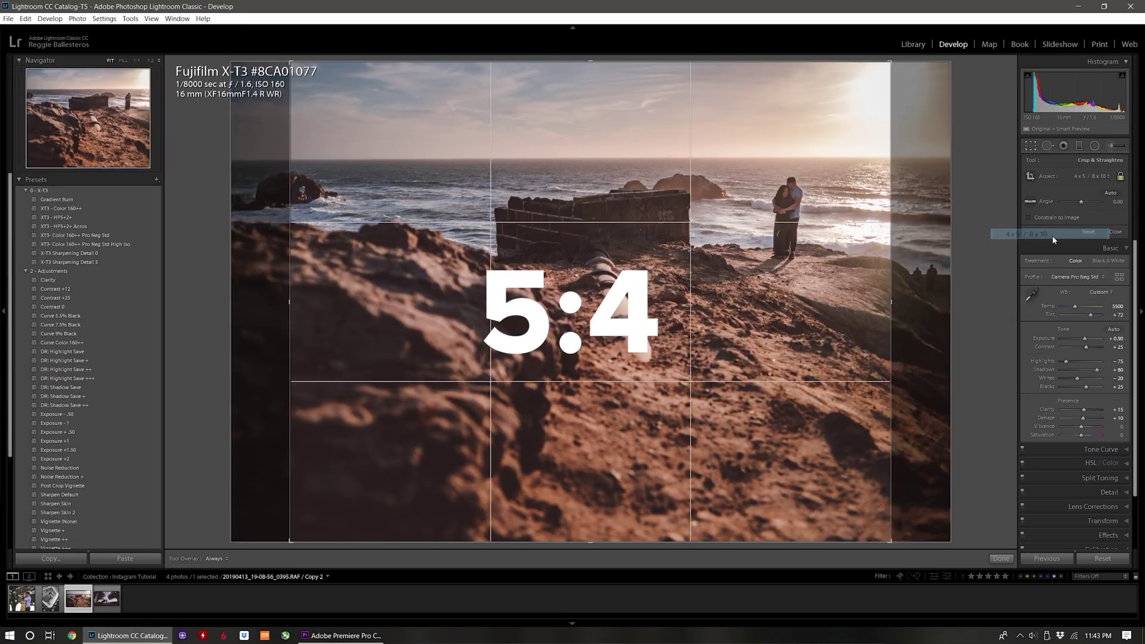
Set the coastal photo's crop to 16 x 9, enlarge it to the full image width including the sky, and apply it.
{"action": "left_click", "coordinate": [1090, 177]}
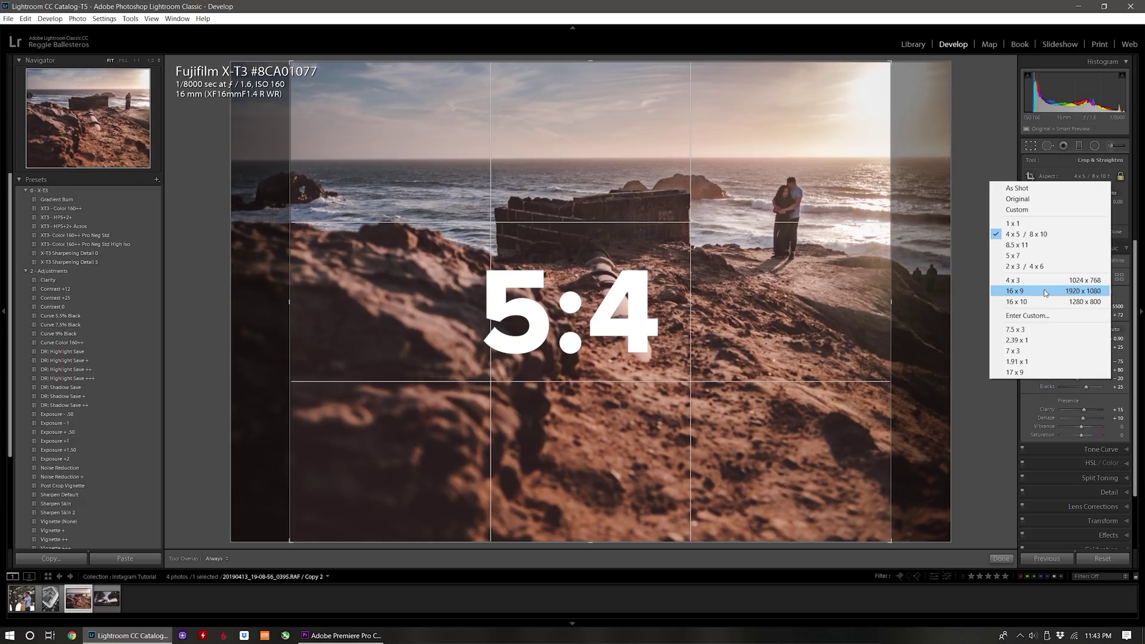
{"action": "left_click", "coordinate": [1020, 291]}
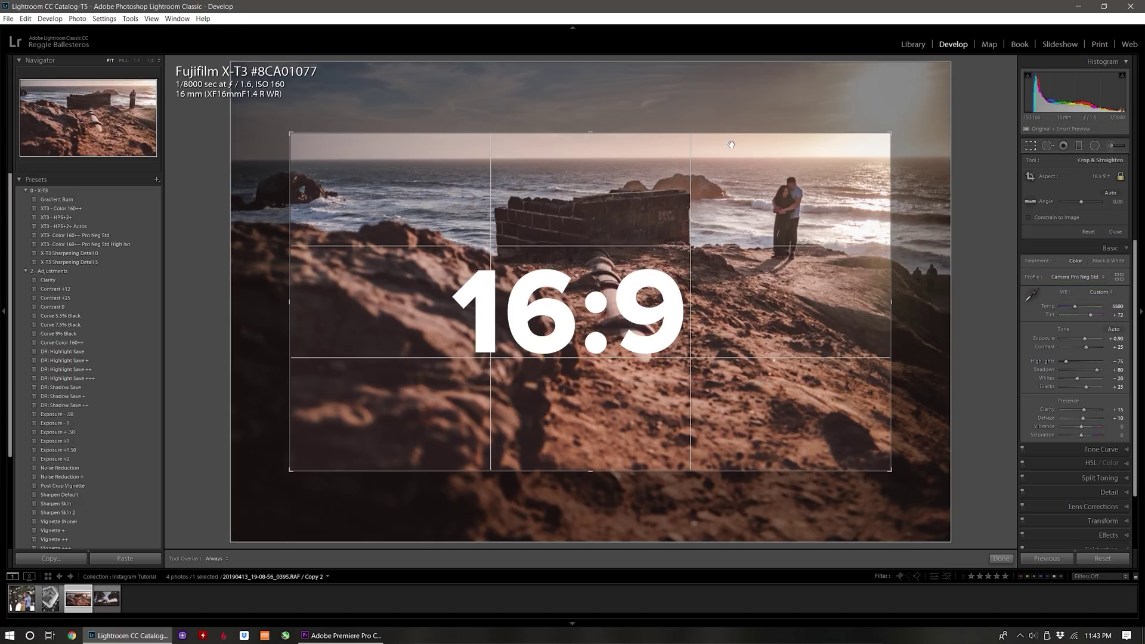
{"action": "left_click_drag", "start_coordinate": [695, 132], "coordinate": [680, 55]}
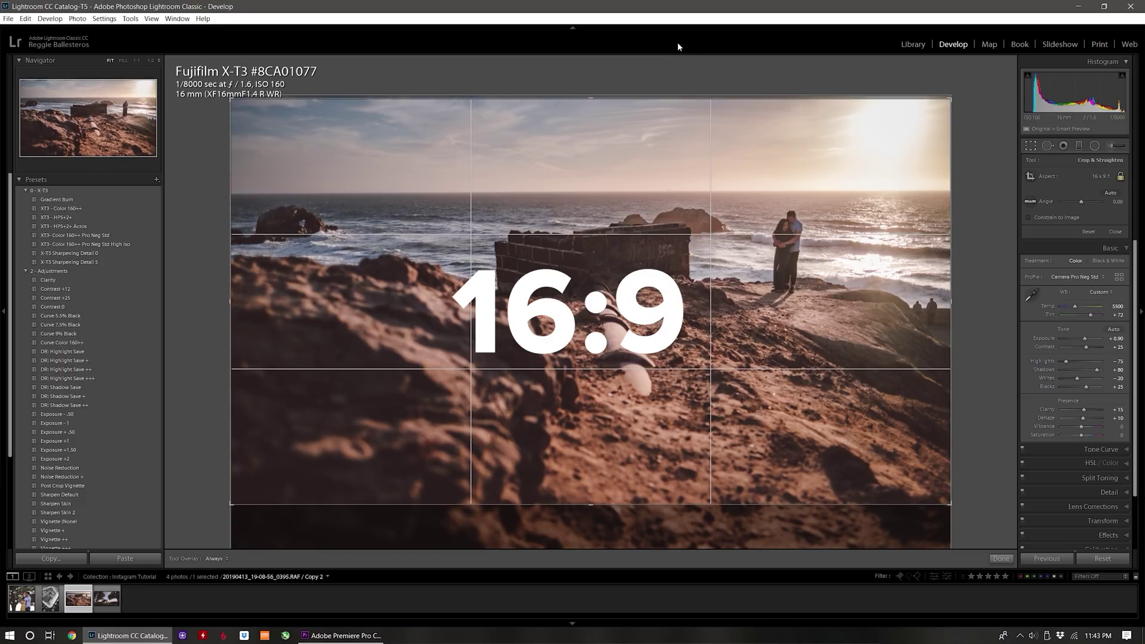
{"action": "key", "text": "Return"}
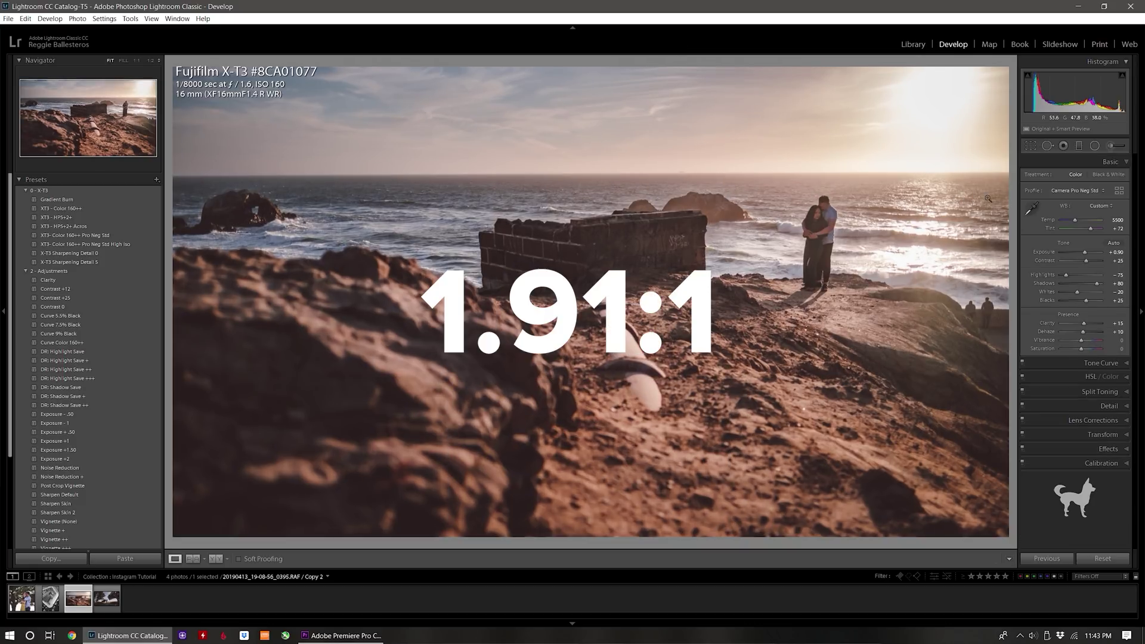
Try a 1 x 1 crop on the coastal photo and undo it.
{"action": "key", "text": "r"}
{"action": "left_click", "coordinate": [1099, 176]}
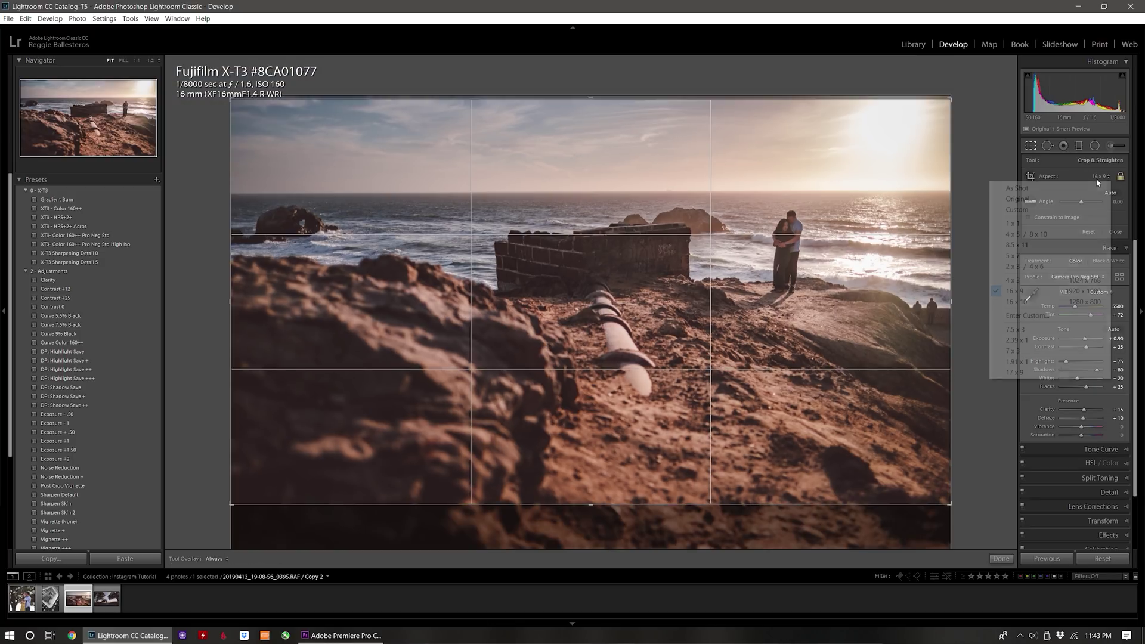
{"action": "left_click", "coordinate": [1046, 222]}
{"action": "key", "text": "Return"}
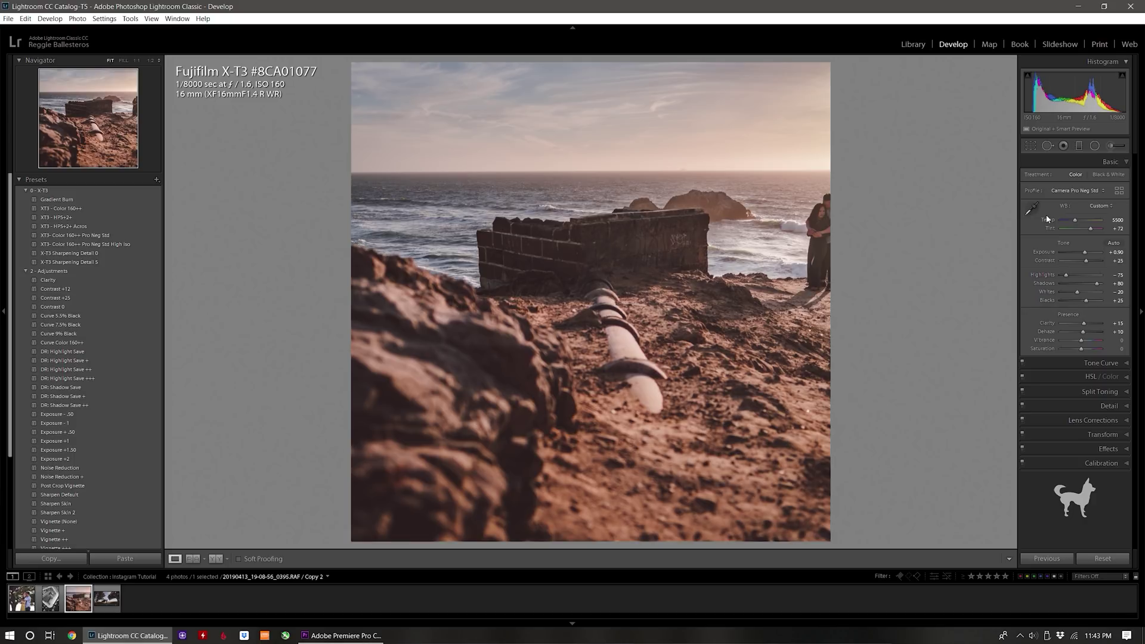
{"action": "key", "text": "ctrl+z"}
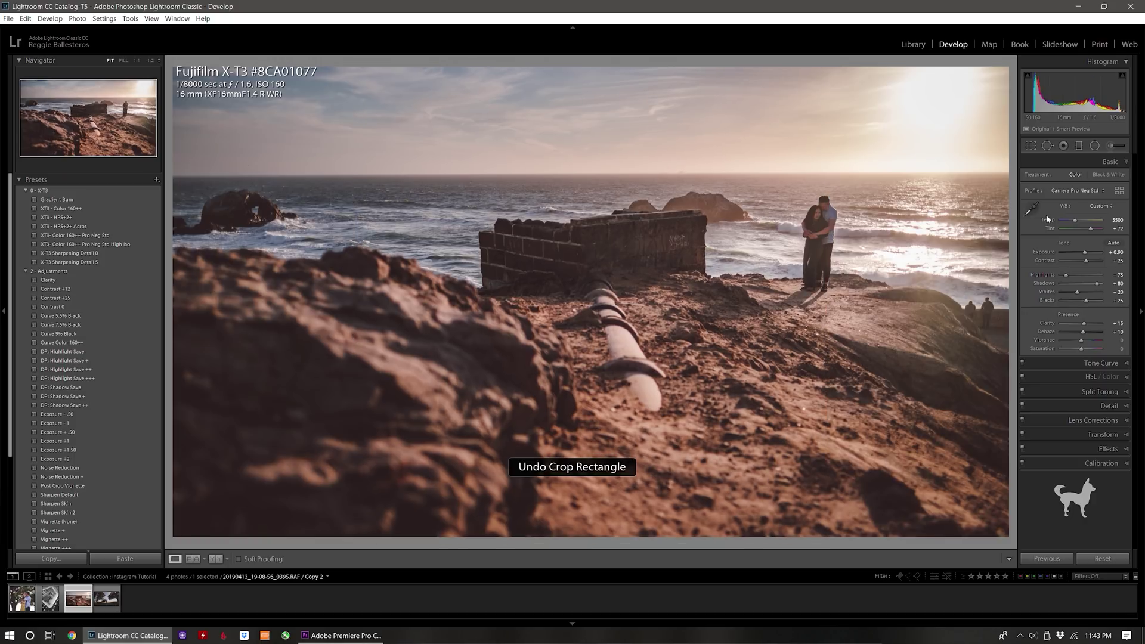
Tighten the coastal photo's 16 x 9 crop by pulling in its lower-left corner.
{"action": "key", "text": "r"}
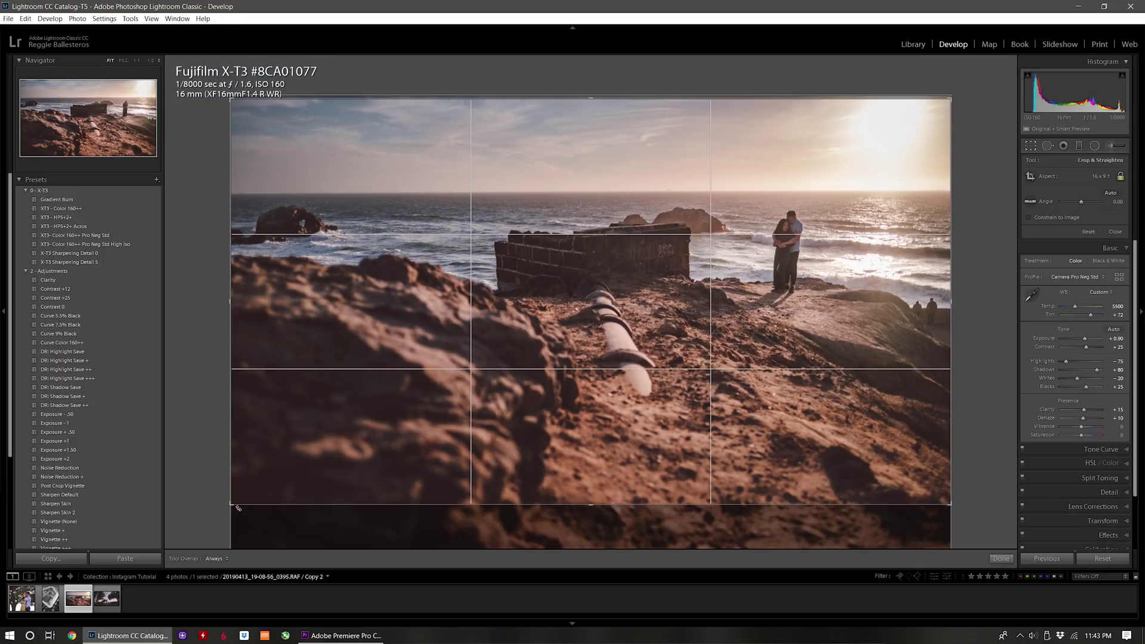
{"action": "left_click_drag", "start_coordinate": [231, 502], "coordinate": [326, 450]}
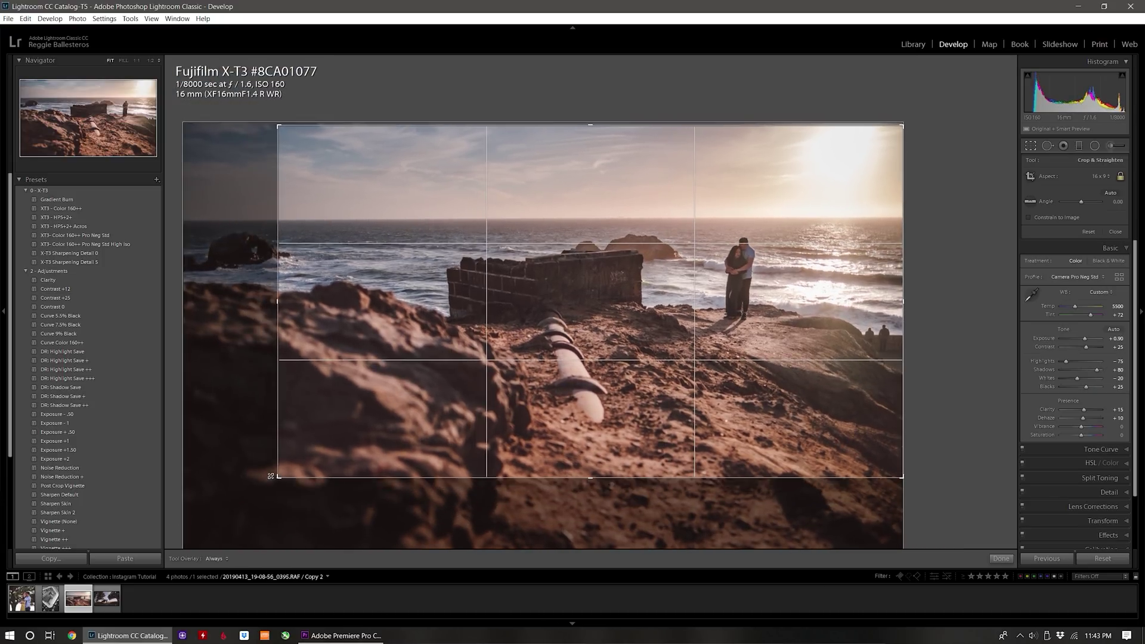
Crop the black-and-white staircase photo to the 4 x 5 / 8 x 10 aspect ratio and apply it.
{"action": "key", "text": "Left"}
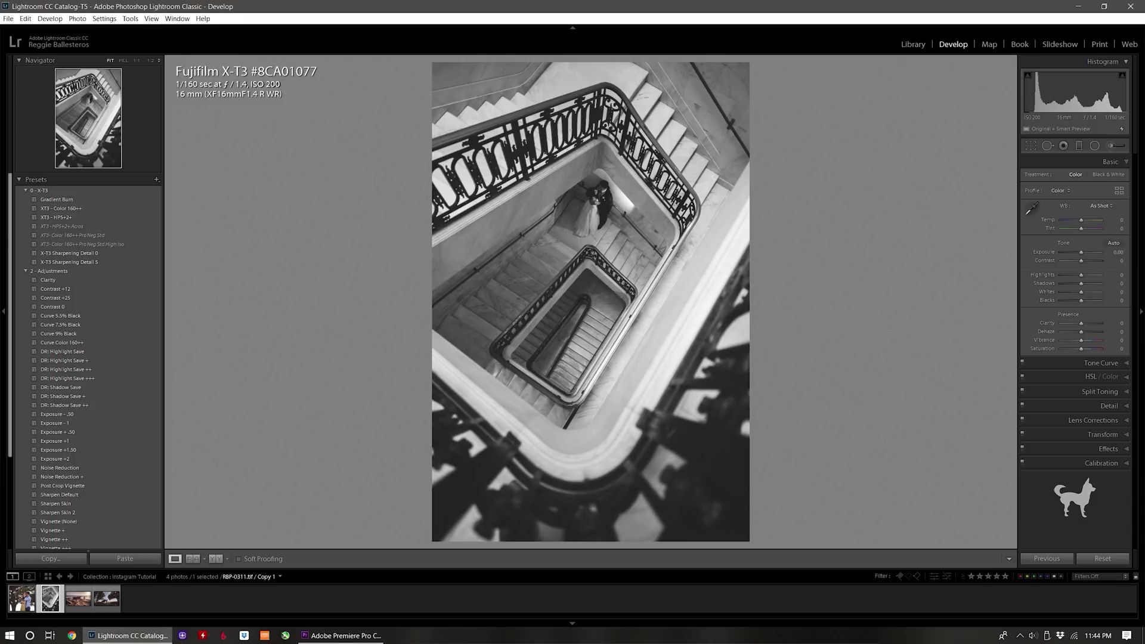
{"action": "key", "text": "r"}
{"action": "left_click", "coordinate": [1095, 177]}
{"action": "left_click", "coordinate": [1066, 234]}
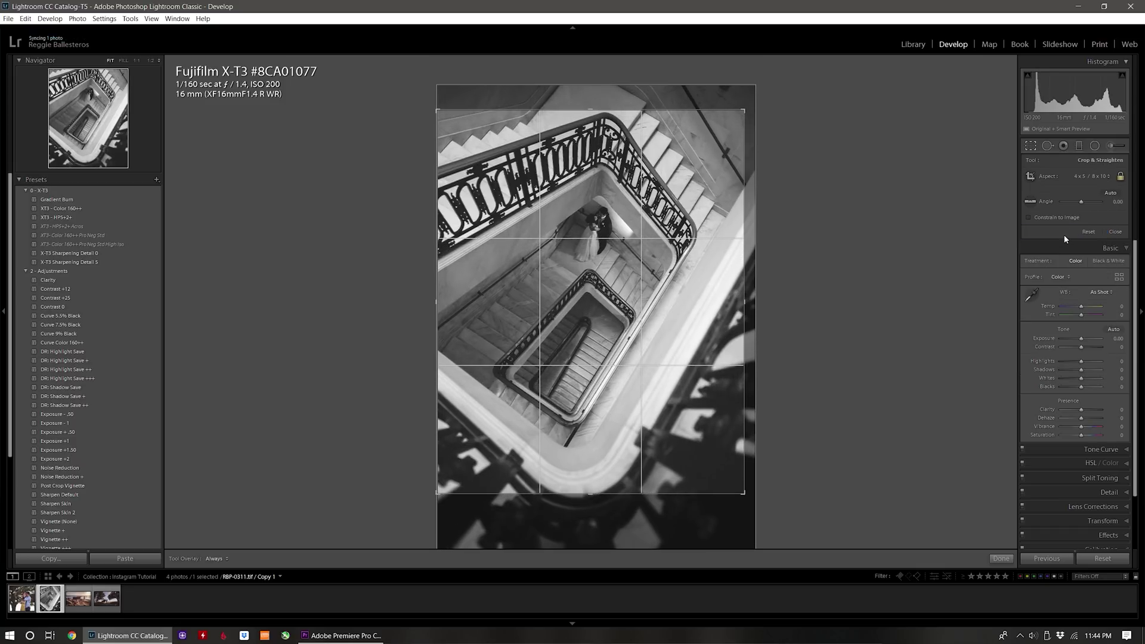
{"action": "key", "text": "Return"}
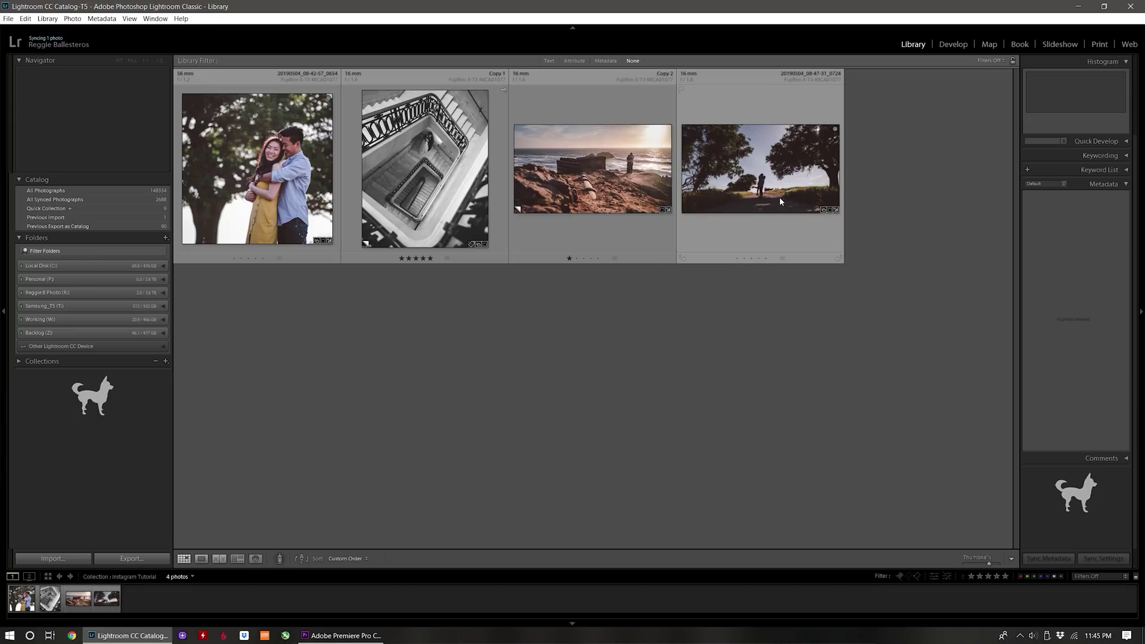
Open the export settings for the silhouette photo of the couple between the trees.
{"action": "left_click", "coordinate": [779, 202]}
{"action": "right_click", "coordinate": [782, 192]}
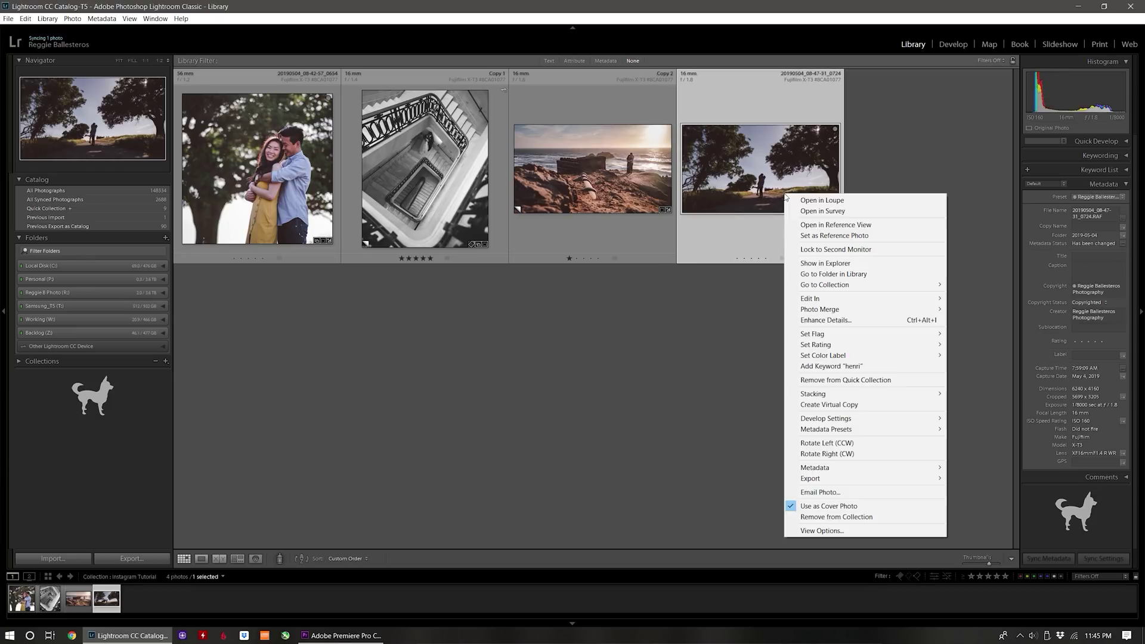
{"action": "mouse_move", "coordinate": [816, 478]}
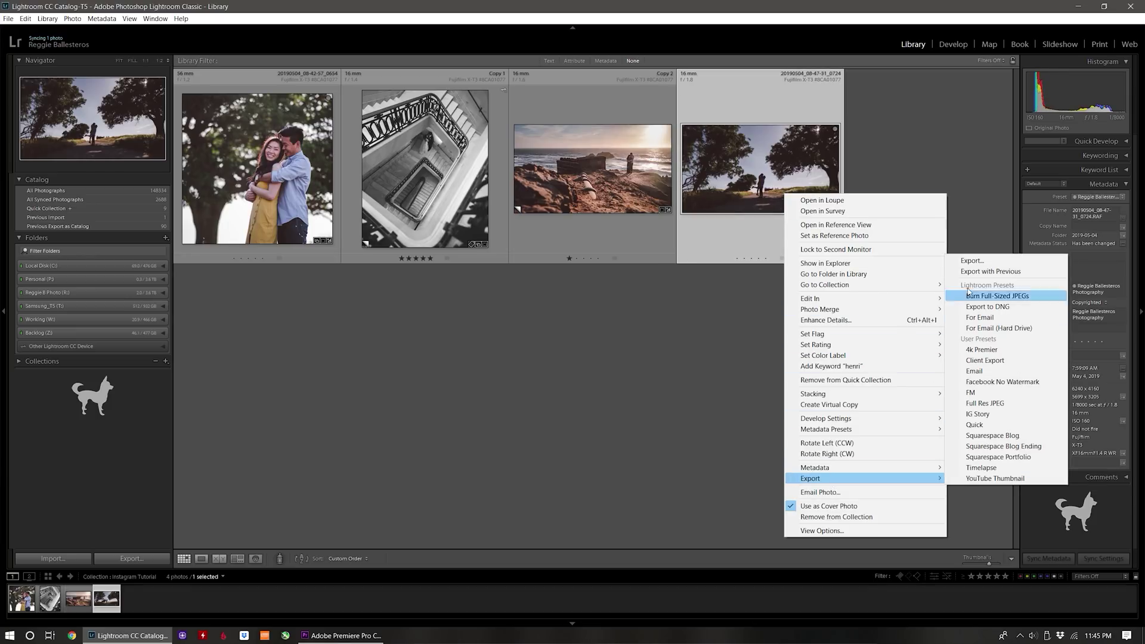
{"action": "left_click", "coordinate": [965, 267]}
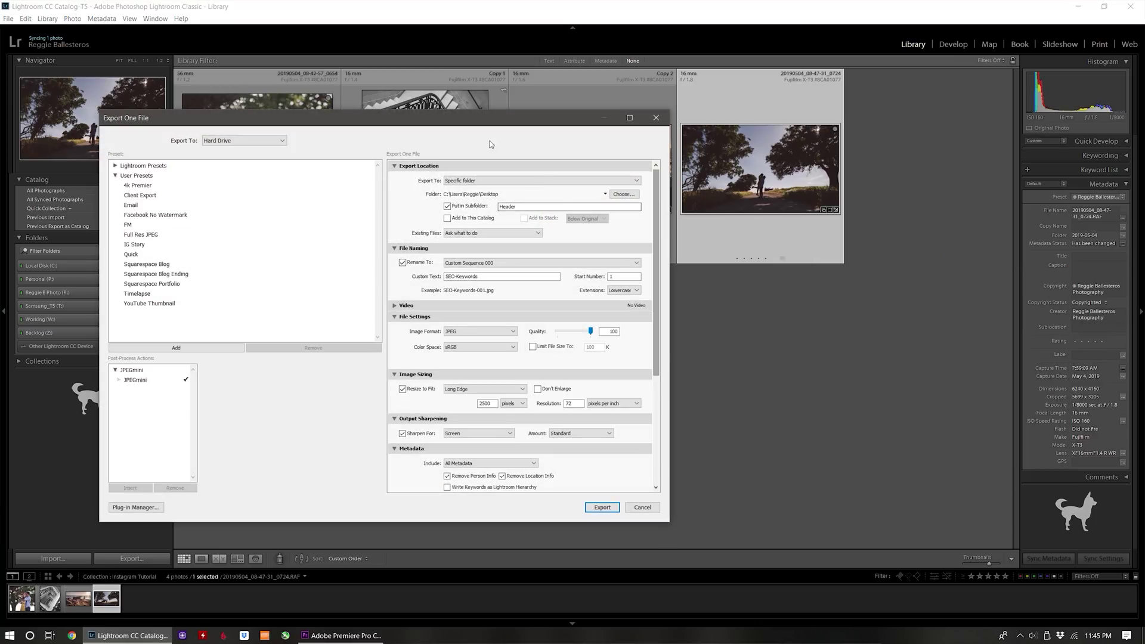
{"action": "left_click_drag", "start_coordinate": [467, 122], "coordinate": [619, 119]}
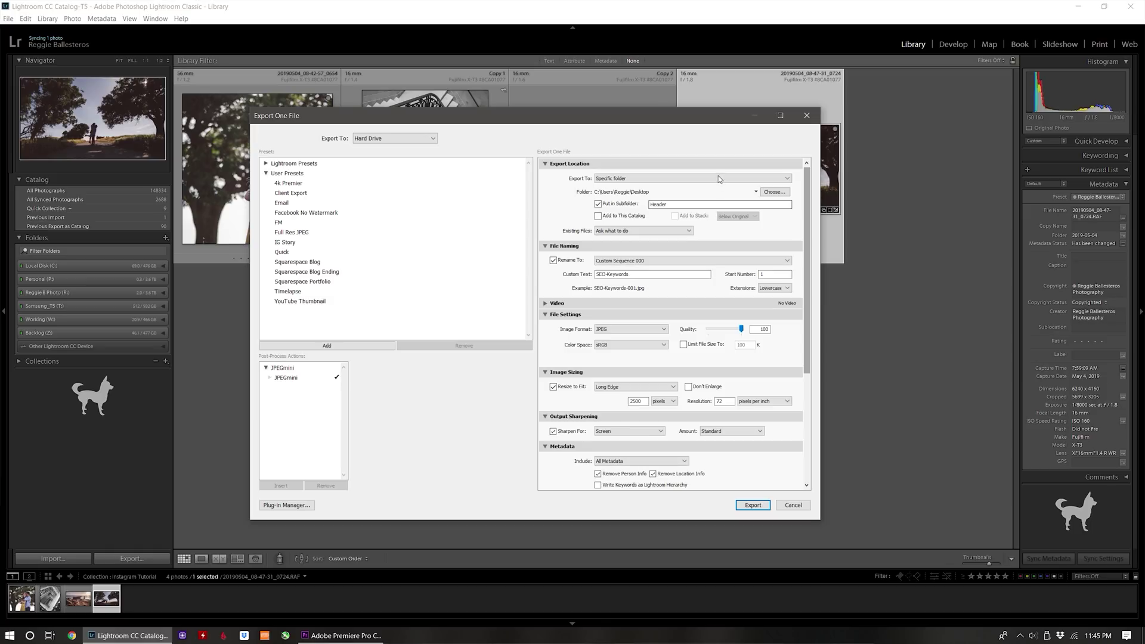
Set the export destination to the iPhone Transfer folder in Dropbox.
{"action": "left_click", "coordinate": [774, 192]}
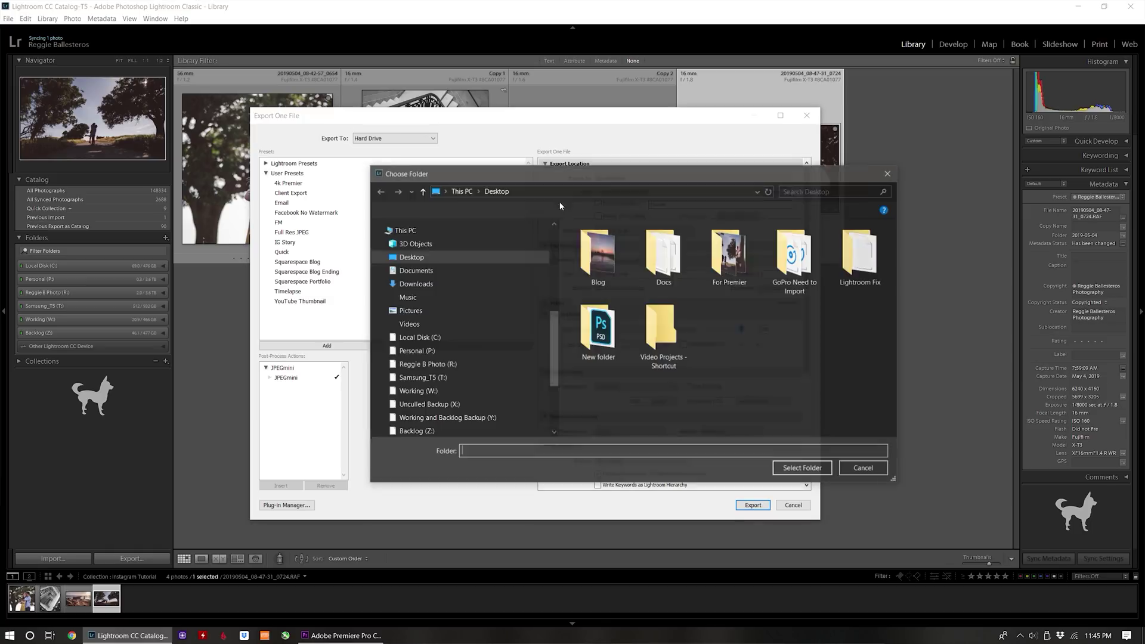
{"action": "scroll", "coordinate": [435, 308], "scroll_direction": "down", "scroll_amount": 2}
{"action": "scroll", "coordinate": [435, 309], "scroll_direction": "up", "scroll_amount": 2}
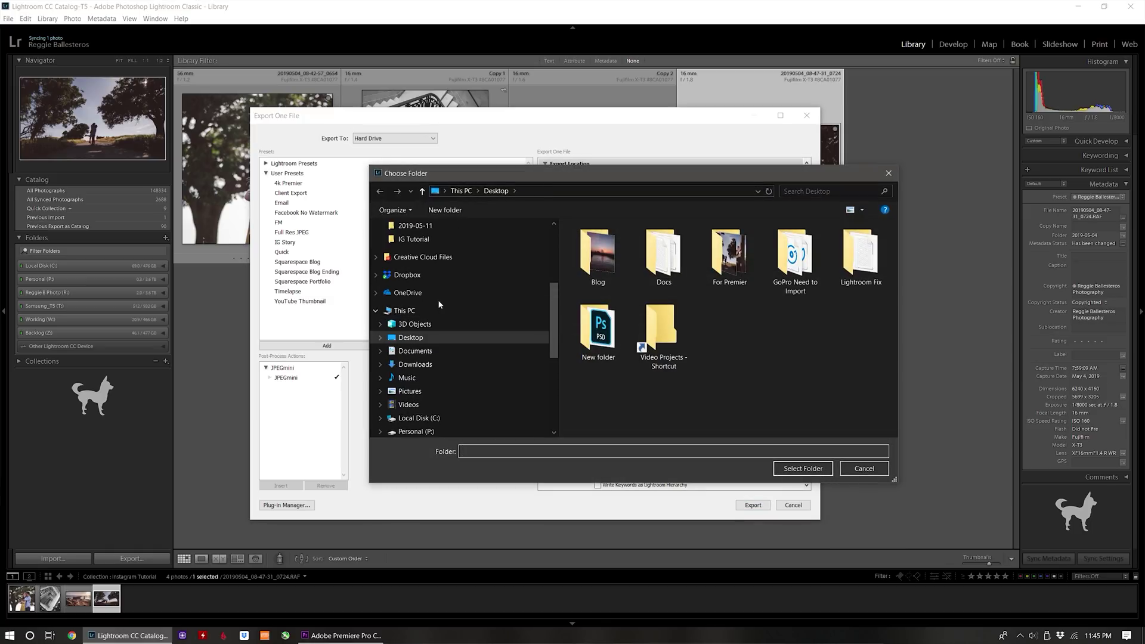
{"action": "left_click", "coordinate": [411, 275]}
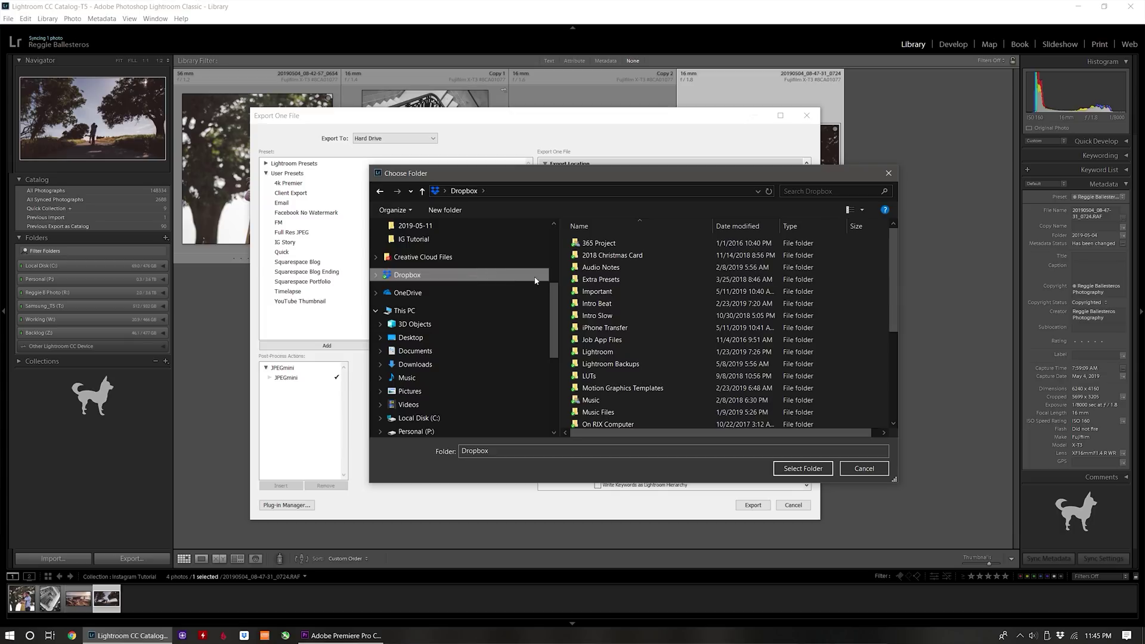
{"action": "left_click", "coordinate": [615, 332]}
{"action": "left_click", "coordinate": [802, 471]}
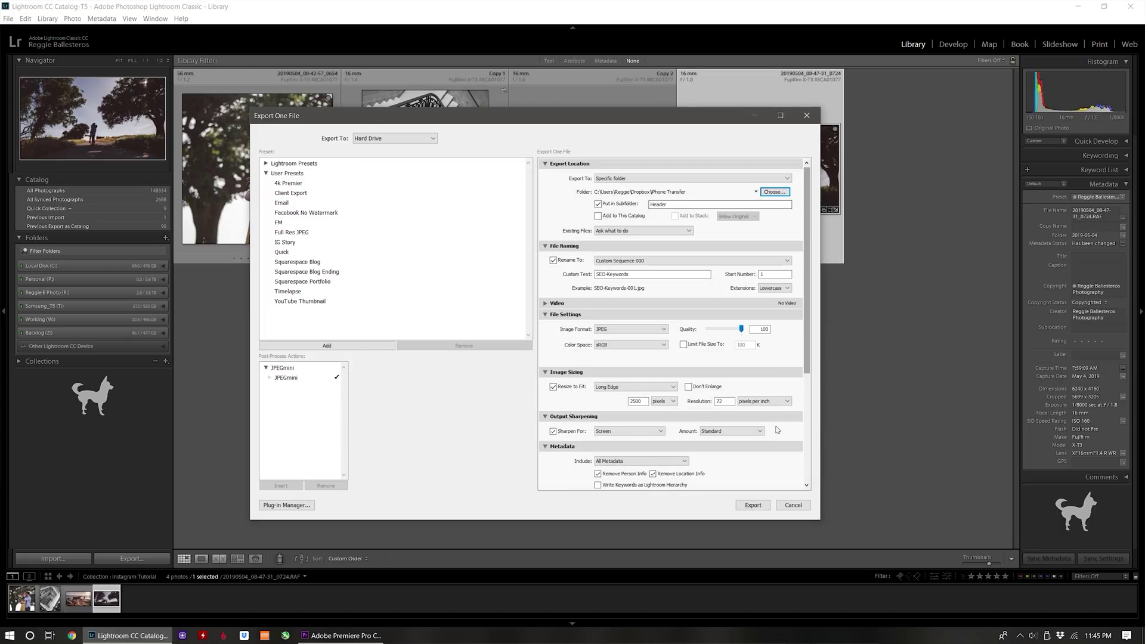
Name the export subfolder "Instagram Post" and choose the Filename-IG naming template.
{"action": "left_click", "coordinate": [678, 204]}
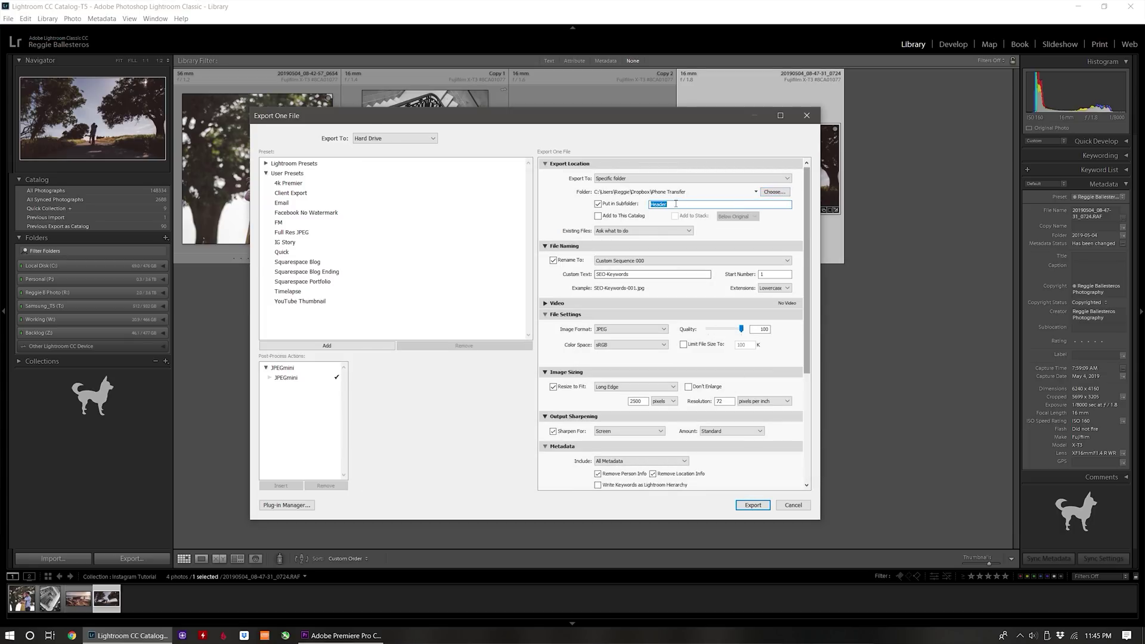
{"action": "type", "text": "Instagram Post"}
{"action": "left_click", "coordinate": [642, 262]}
{"action": "left_click", "coordinate": [639, 359]}
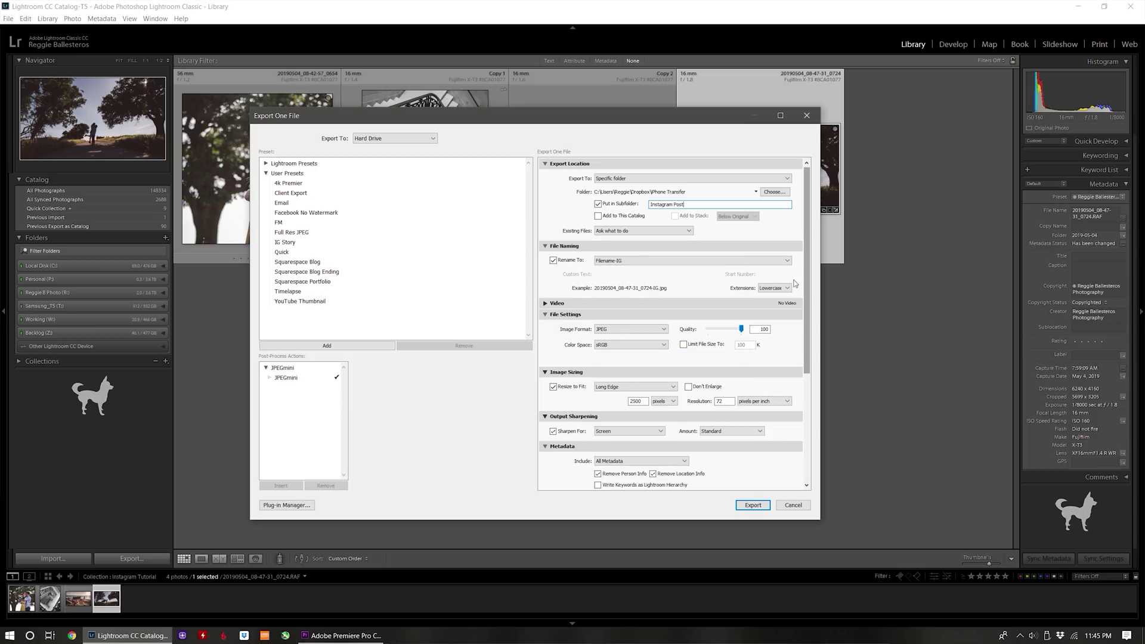
Set the export's image format to JPEG and its color space to sRGB.
{"action": "scroll", "coordinate": [794, 284], "scroll_direction": "down", "scroll_amount": 1}
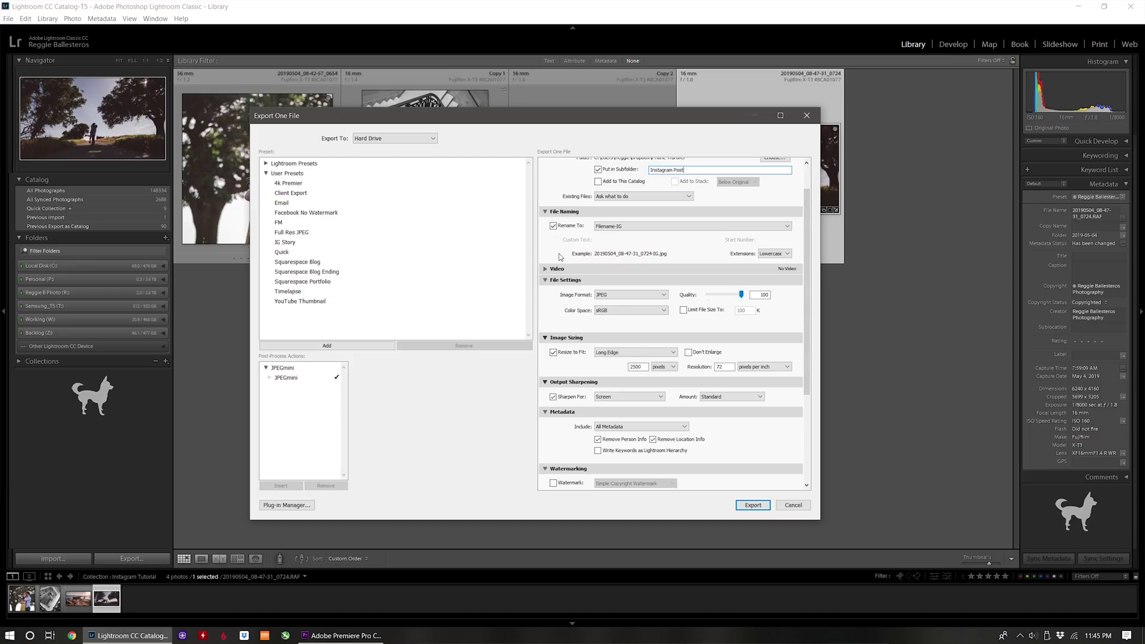
{"action": "left_click", "coordinate": [627, 294]}
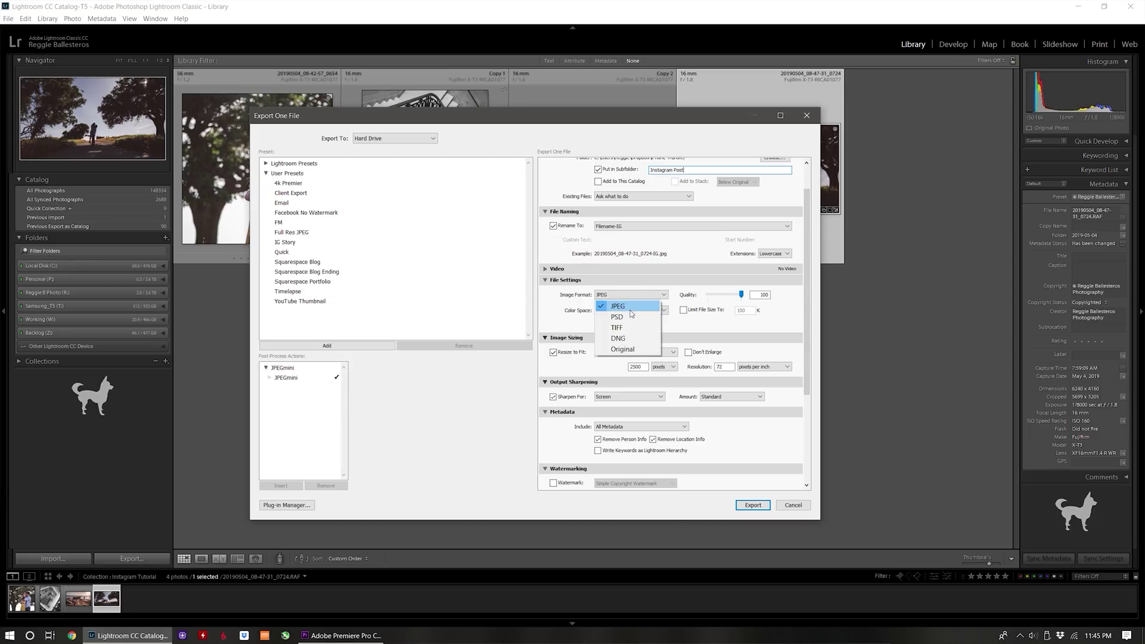
{"action": "left_click", "coordinate": [631, 308]}
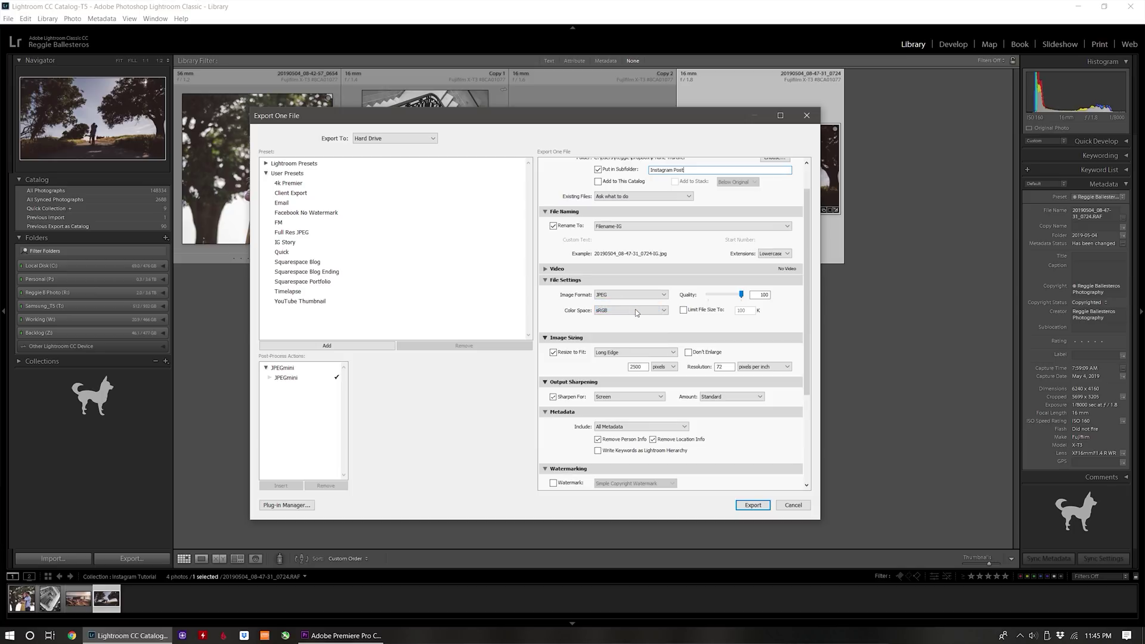
{"action": "left_click", "coordinate": [634, 308]}
{"action": "left_click", "coordinate": [633, 322]}
Set the JPEG export quality to 100.
{"action": "double_click", "coordinate": [759, 295]}
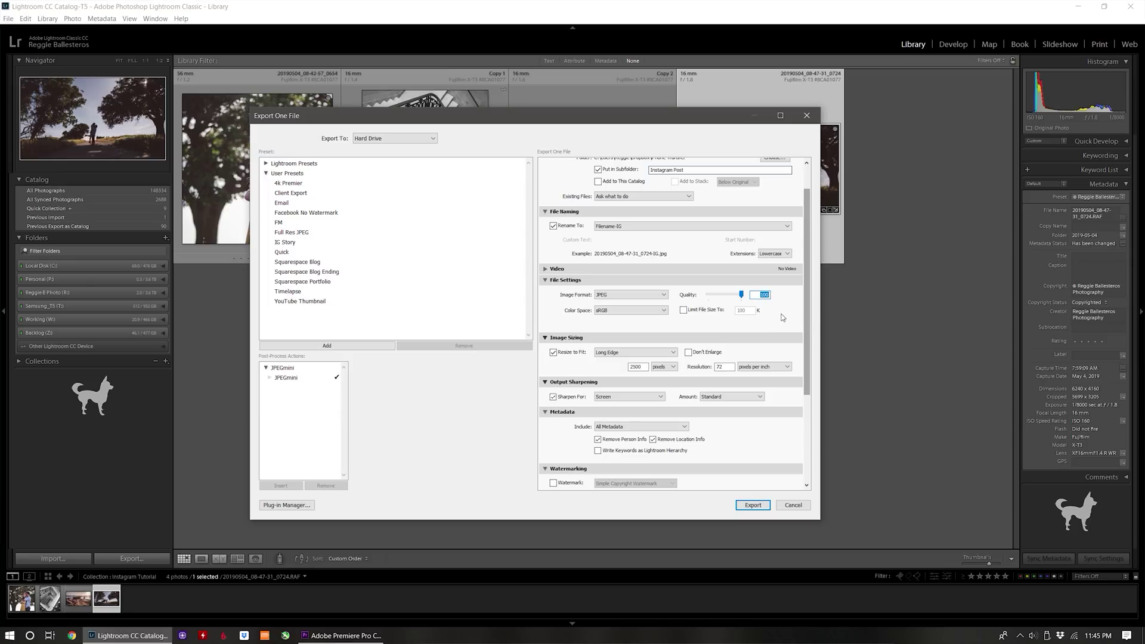
{"action": "left_click_drag", "start_coordinate": [805, 313], "coordinate": [802, 377]}
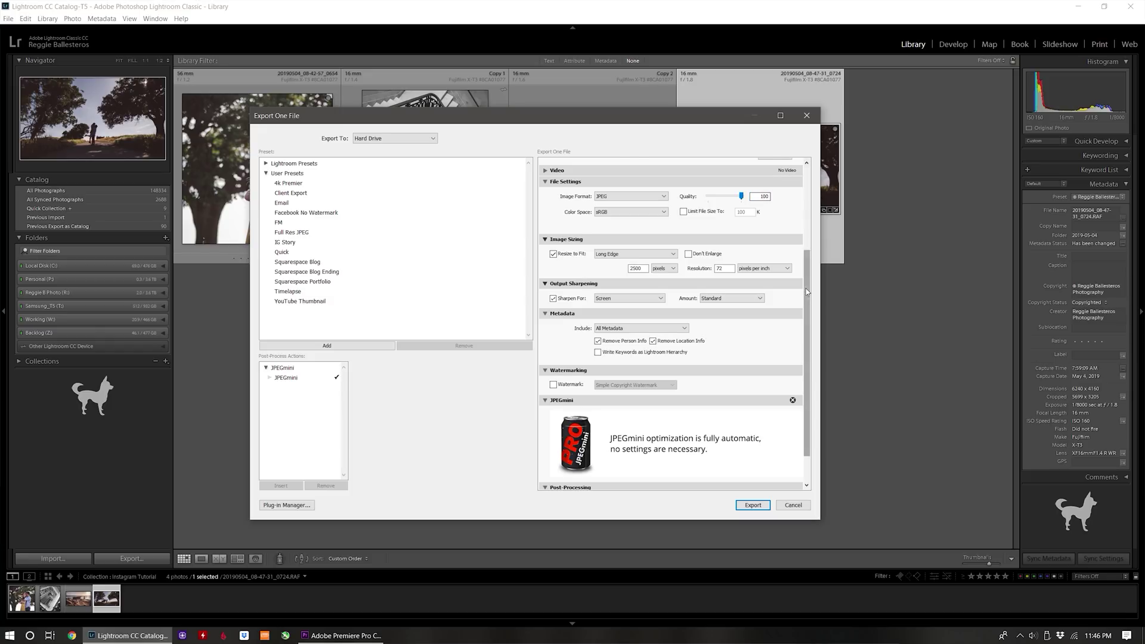
{"action": "scroll", "coordinate": [775, 298], "scroll_direction": "up", "scroll_amount": 2}
{"action": "left_click_drag", "start_coordinate": [751, 244], "coordinate": [765, 241]}
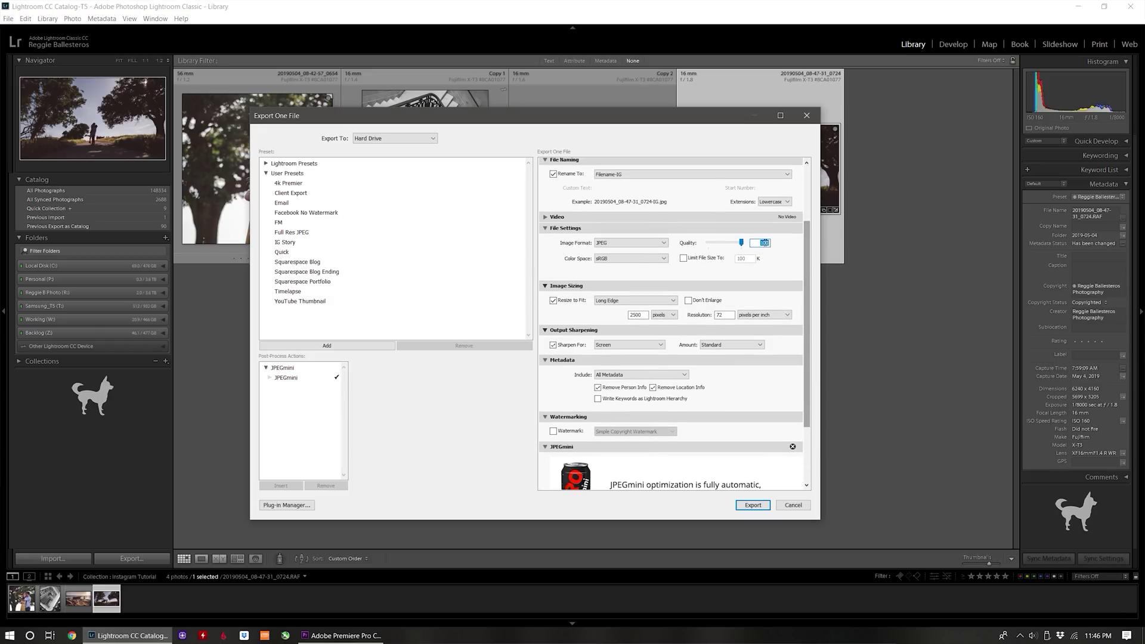
{"action": "type", "text": "75"}
{"action": "key", "text": "BackSpace"}
{"action": "type", "text": "100"}
Set the export to resize to fit by Width & Height, with a width of 1080 pixels.
{"action": "left_click", "coordinate": [602, 308]}
{"action": "left_click", "coordinate": [625, 301]}
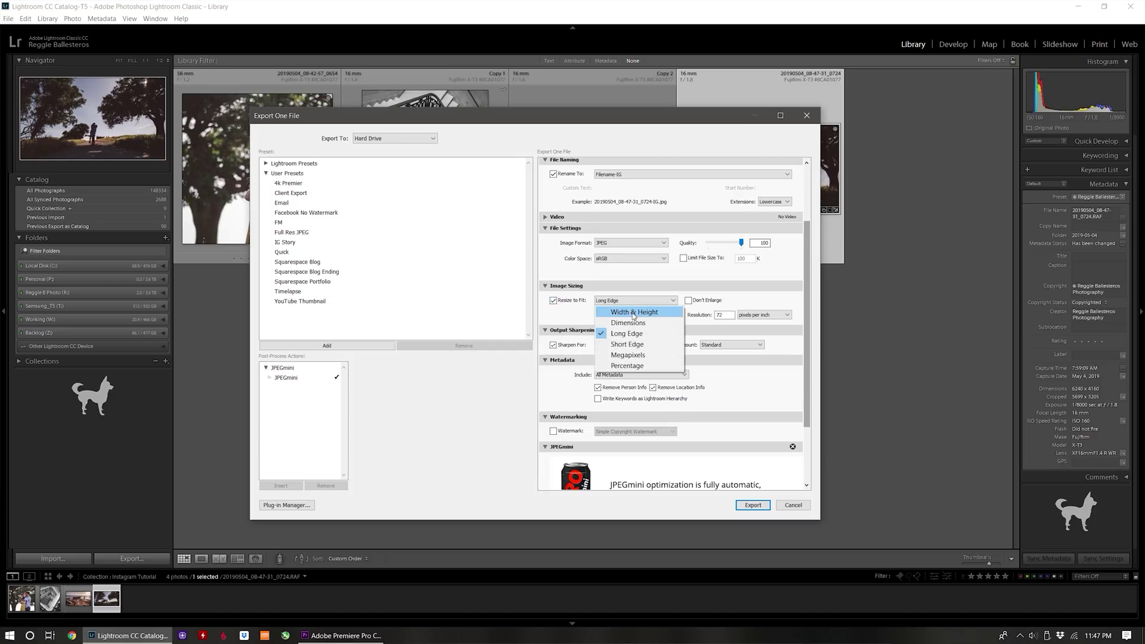
{"action": "left_click", "coordinate": [633, 312]}
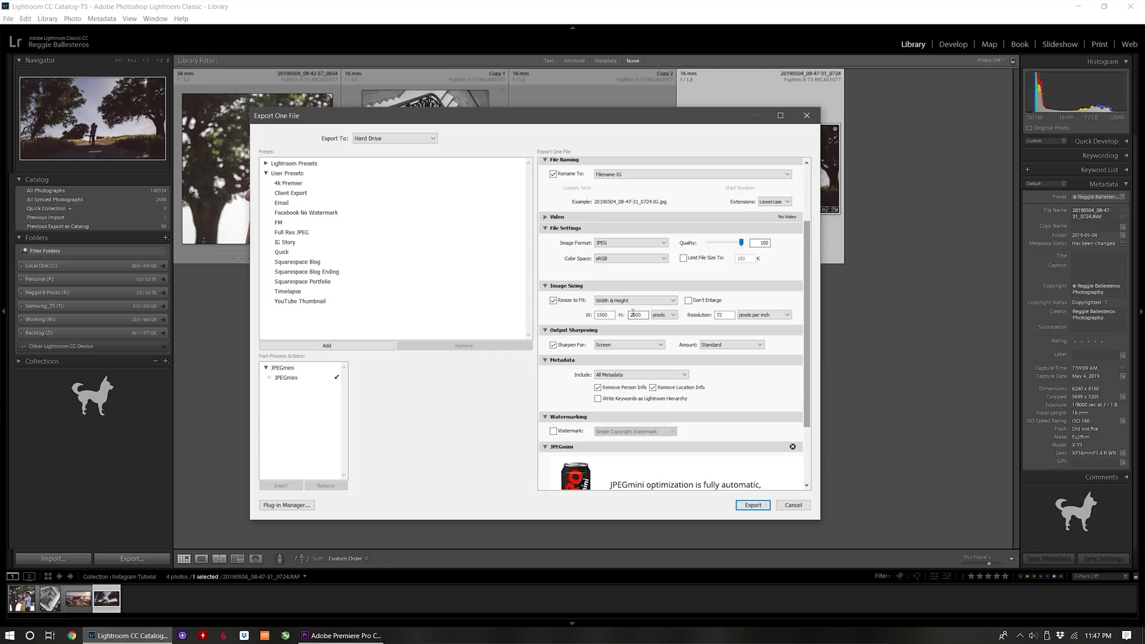
{"action": "double_click", "coordinate": [610, 314]}
{"action": "type", "text": "10"}
Set the resize height to 0 pixels and leave the resolution at 72 pixels per inch.
{"action": "double_click", "coordinate": [641, 317]}
{"action": "key", "text": "BackSpace"}
{"action": "double_click", "coordinate": [731, 315]}
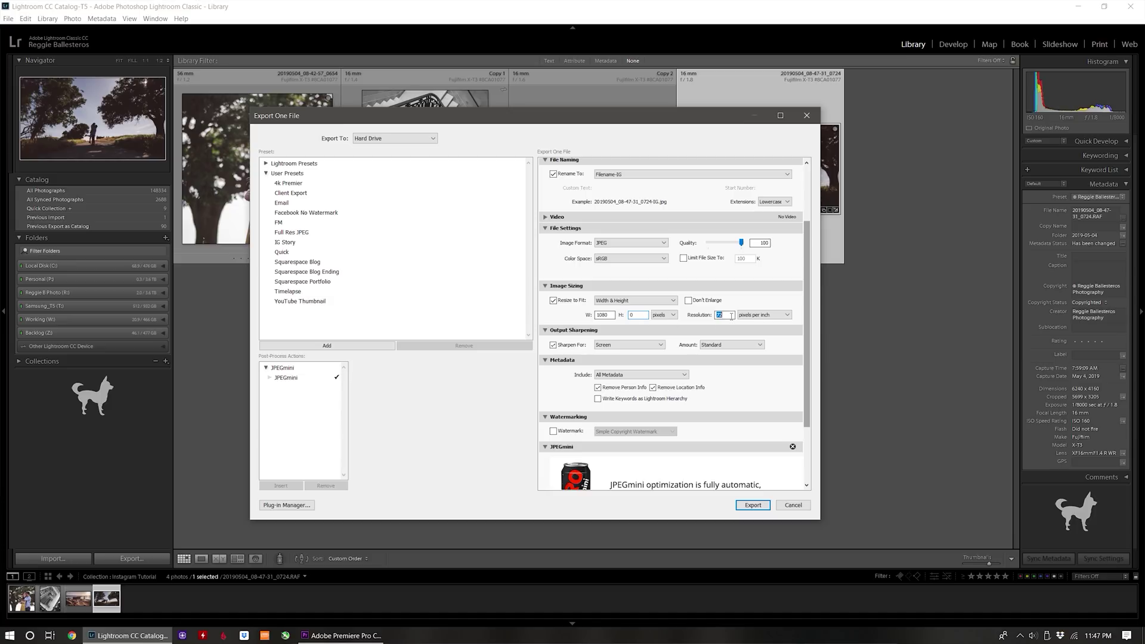
{"action": "double_click", "coordinate": [639, 314]}
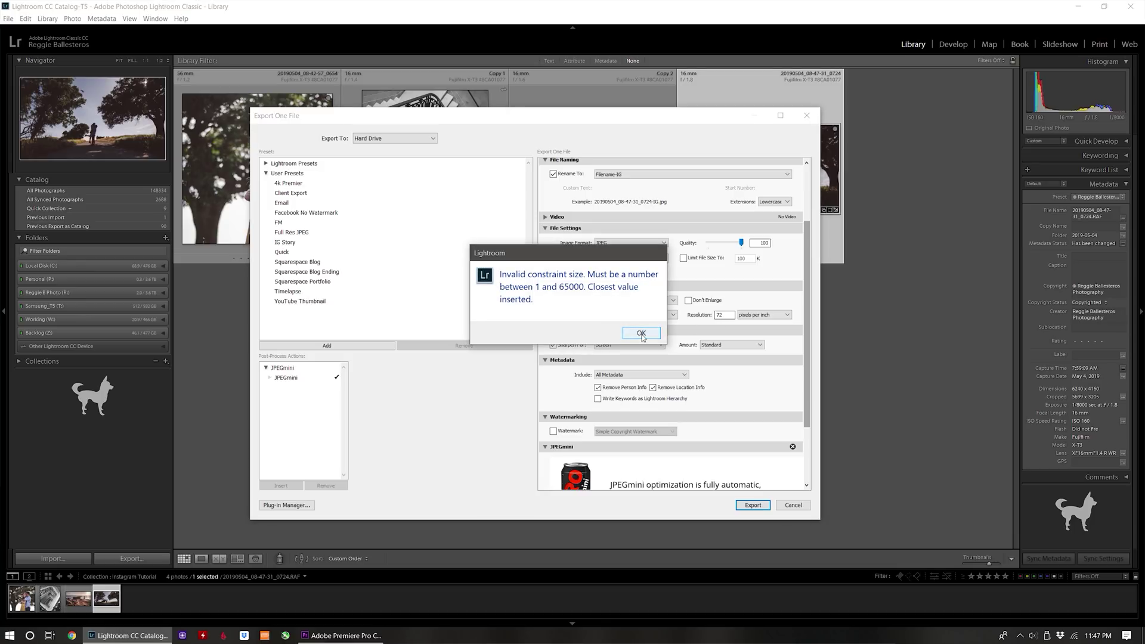
{"action": "left_click", "coordinate": [644, 336]}
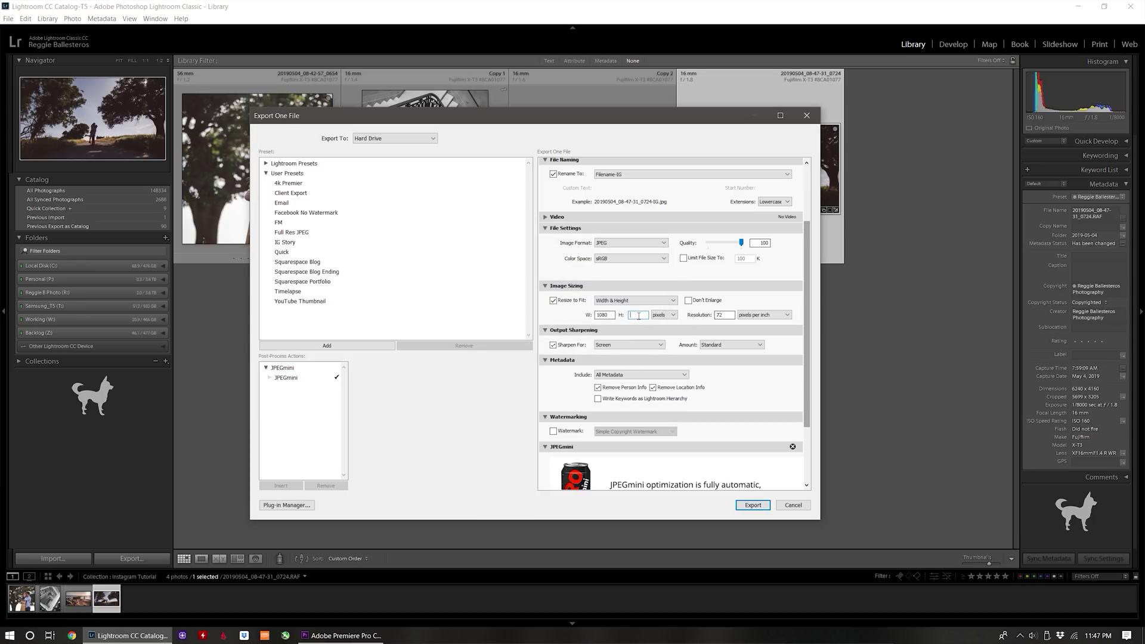
{"action": "double_click", "coordinate": [720, 315]}
Choose output sharpening for Screen with the Standard amount.
{"action": "left_click", "coordinate": [639, 344]}
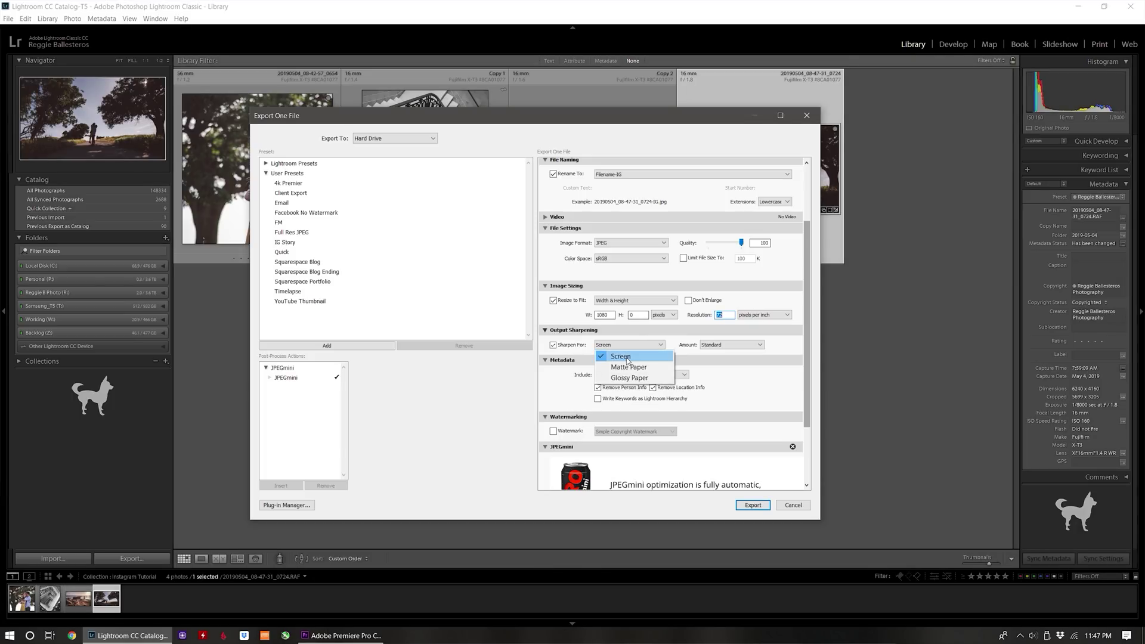
{"action": "left_click", "coordinate": [626, 357]}
{"action": "left_click", "coordinate": [732, 346]}
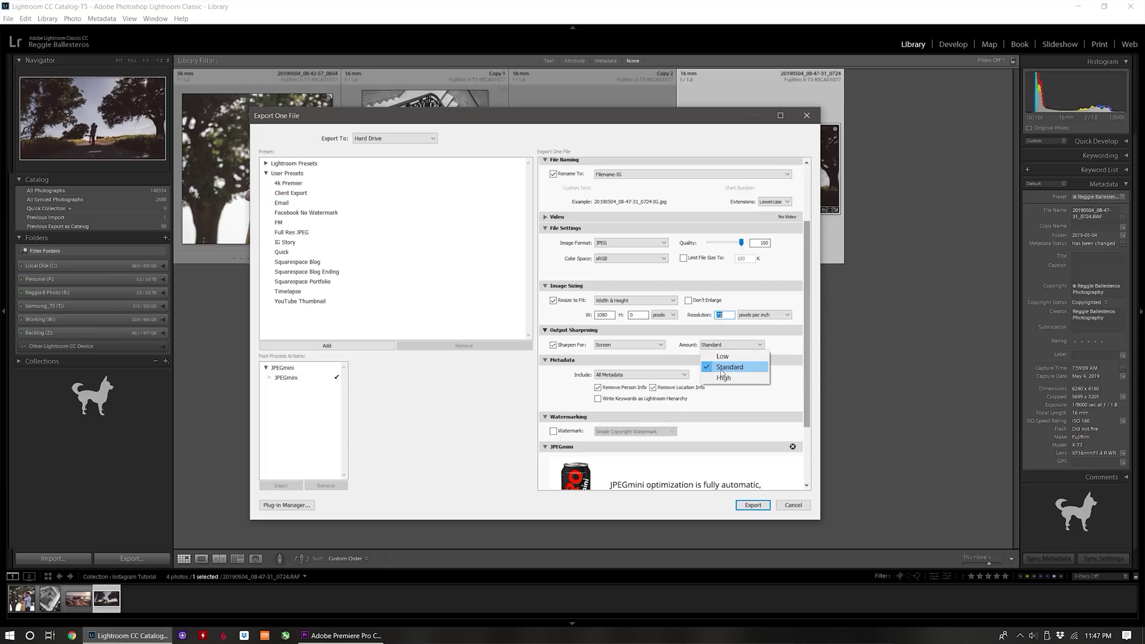
{"action": "left_click", "coordinate": [733, 369]}
Include All Metadata in the exported file and review the remaining watermarking and post-processing settings.
{"action": "scroll", "coordinate": [686, 349], "scroll_direction": "down", "scroll_amount": 2}
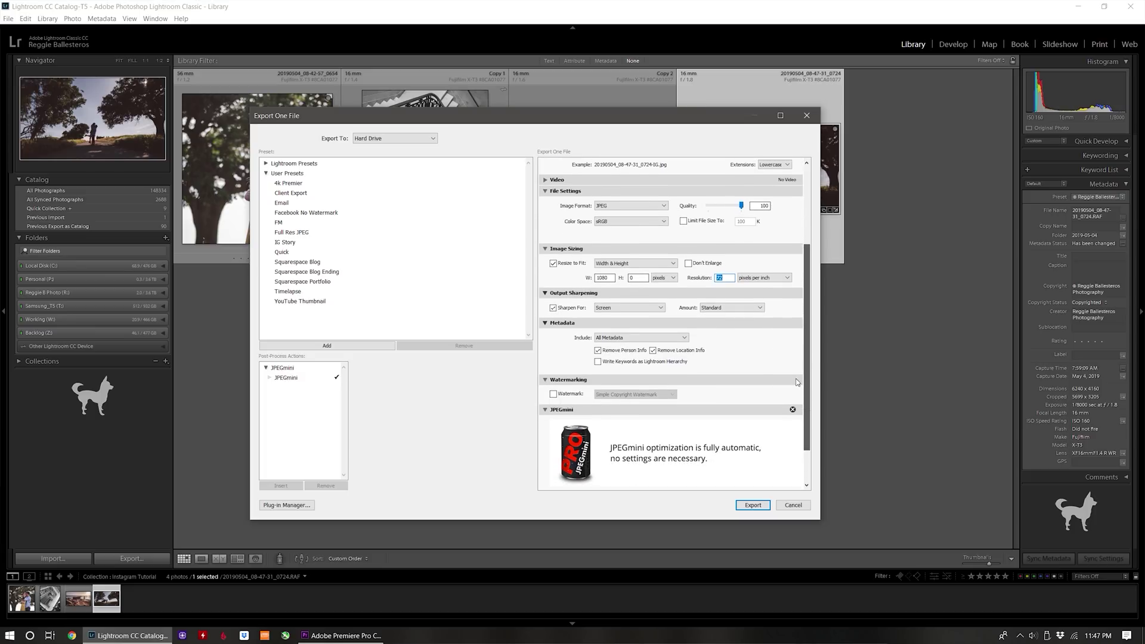
{"action": "left_click", "coordinate": [682, 343]}
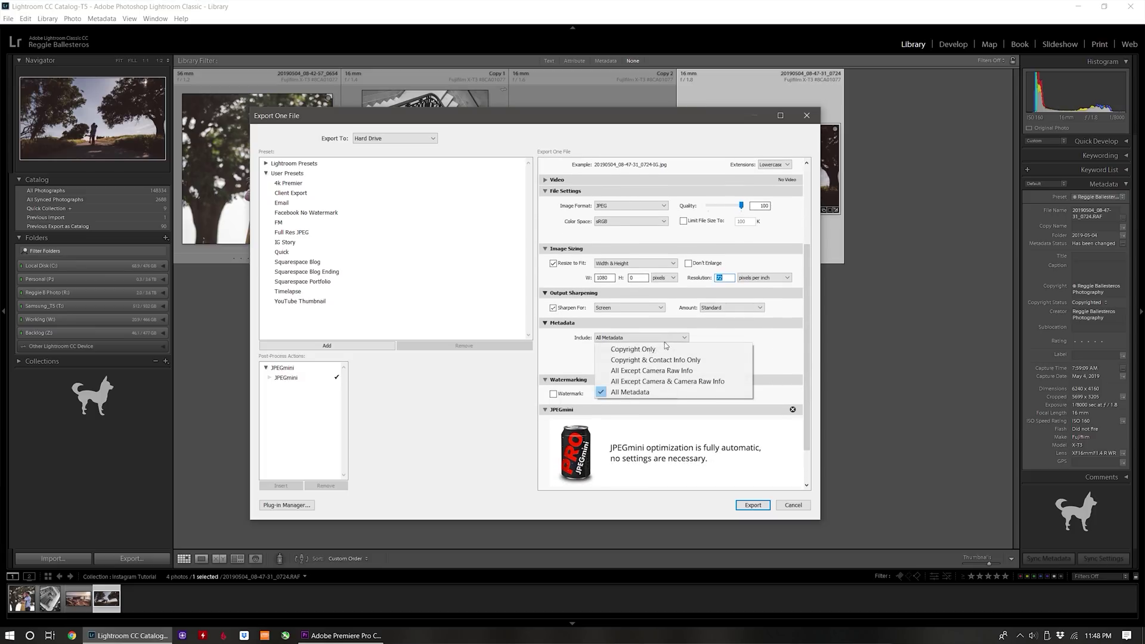
{"action": "left_click", "coordinate": [650, 391]}
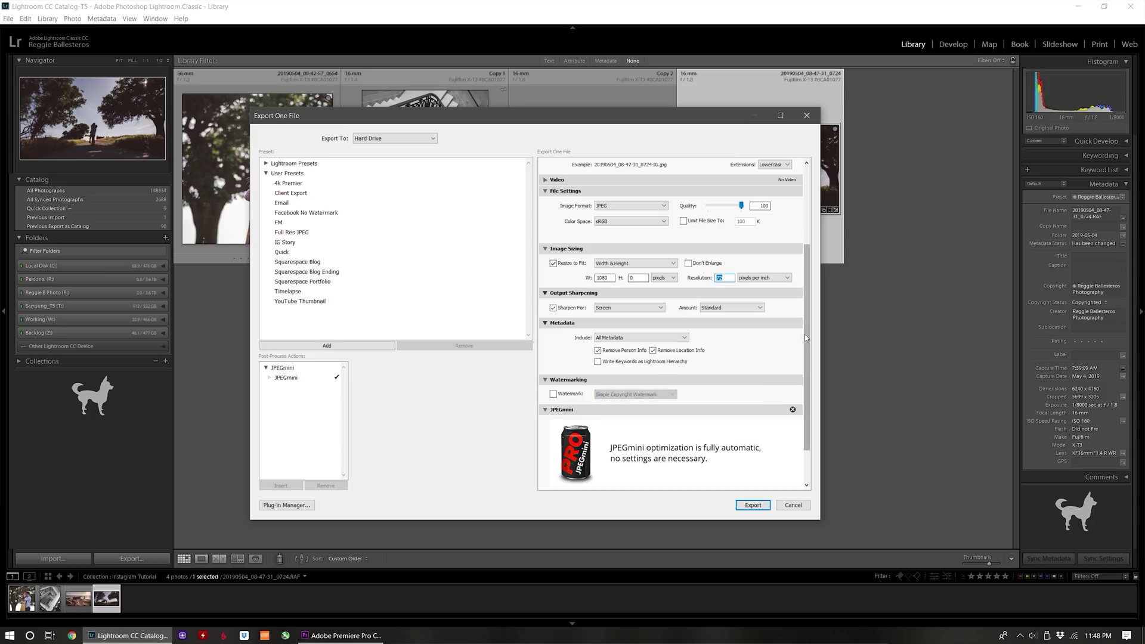
{"action": "left_click_drag", "start_coordinate": [808, 338], "coordinate": [799, 374]}
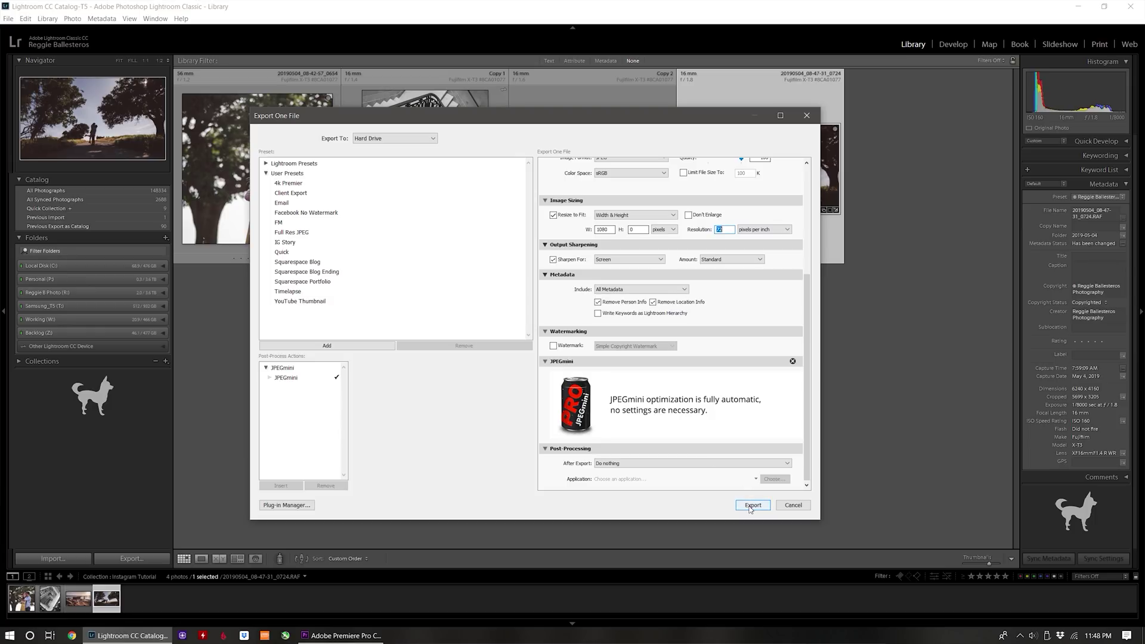
Save the export settings as a user preset named "Instagram" and export the selected photo.
{"action": "left_click", "coordinate": [358, 346]}
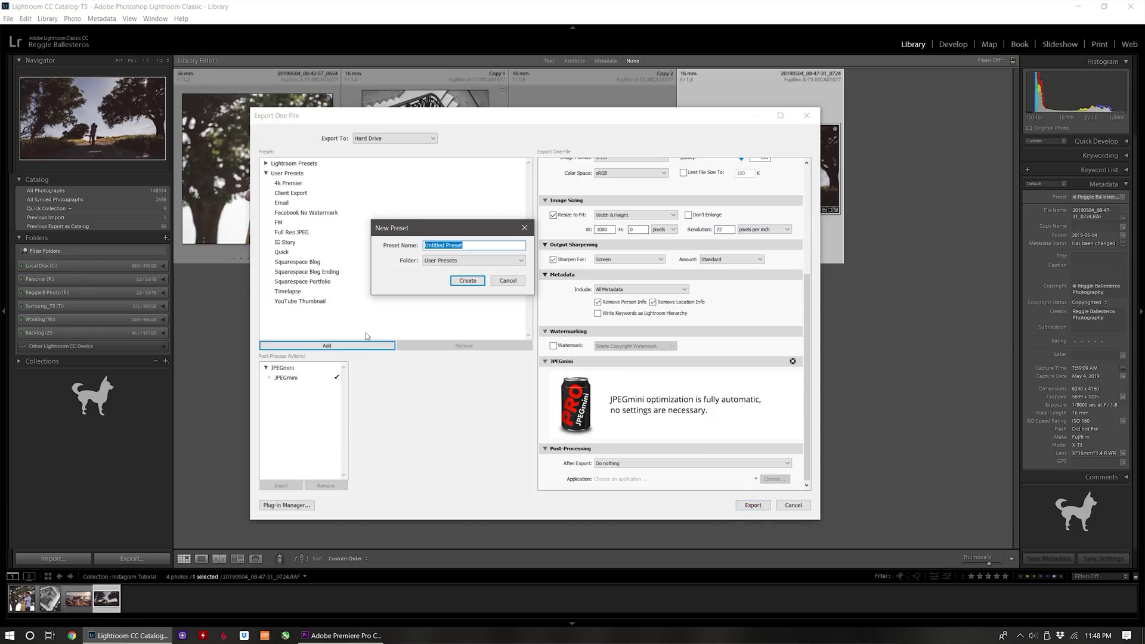
{"action": "type", "text": "Instagram"}
{"action": "key", "text": "Return"}
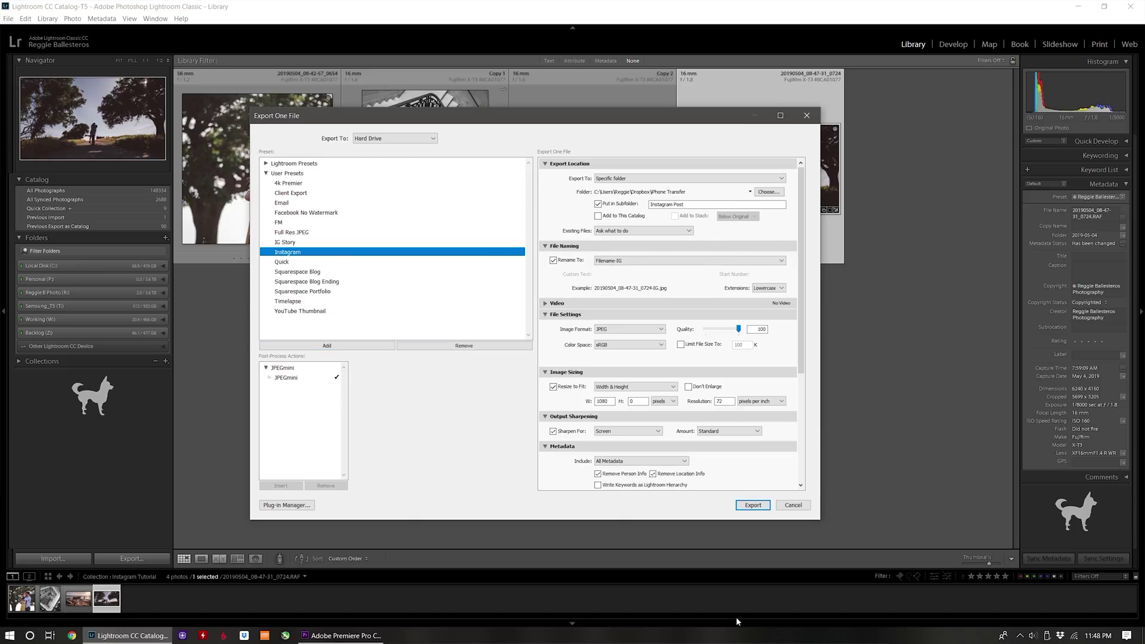
{"action": "left_click", "coordinate": [752, 505]}
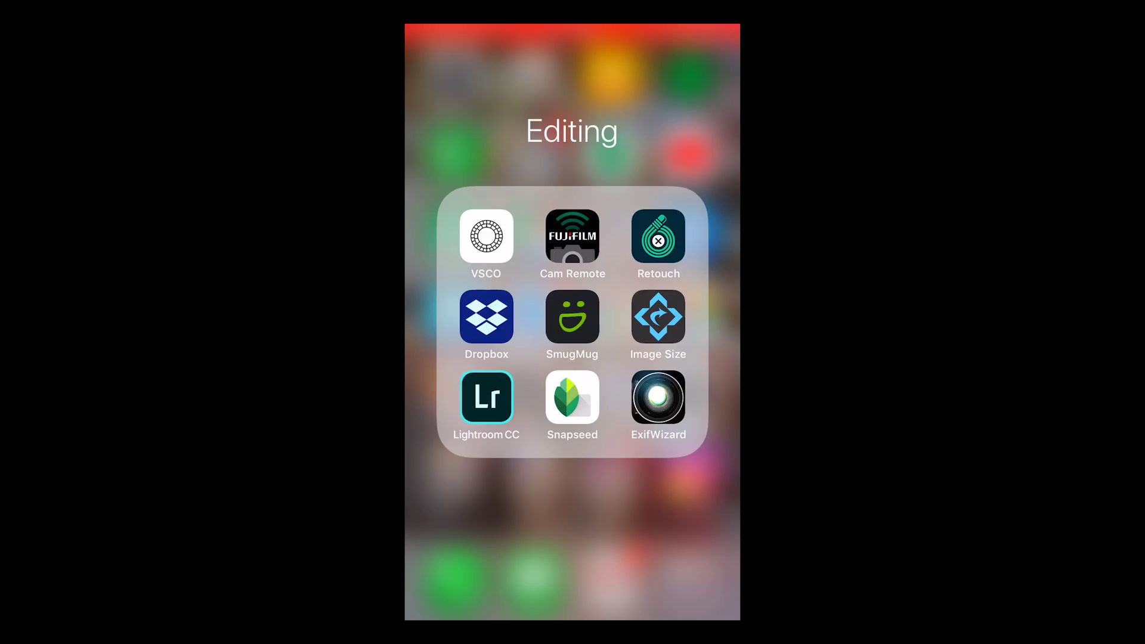
Switch to Dropbox on the phone and open 20190504_08-47-31_0724-IG.jpg from the Instagram Post folder in iphone transfer.
{"action": "left_click", "coordinate": [486, 316]}
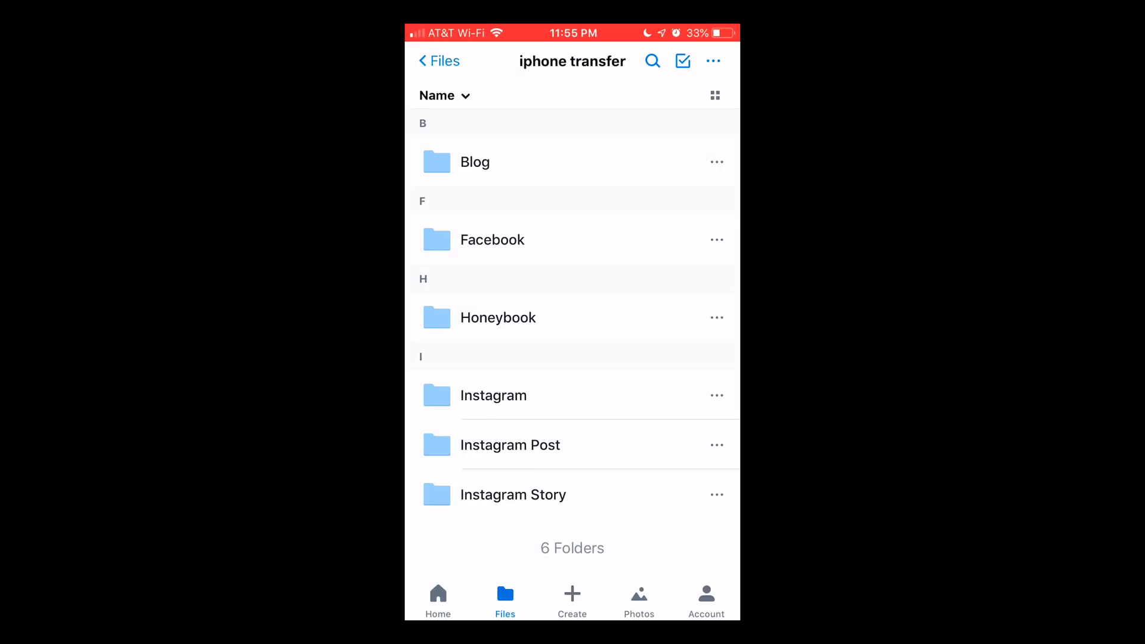
{"action": "left_click", "coordinate": [510, 444]}
{"action": "left_click", "coordinate": [570, 280]}
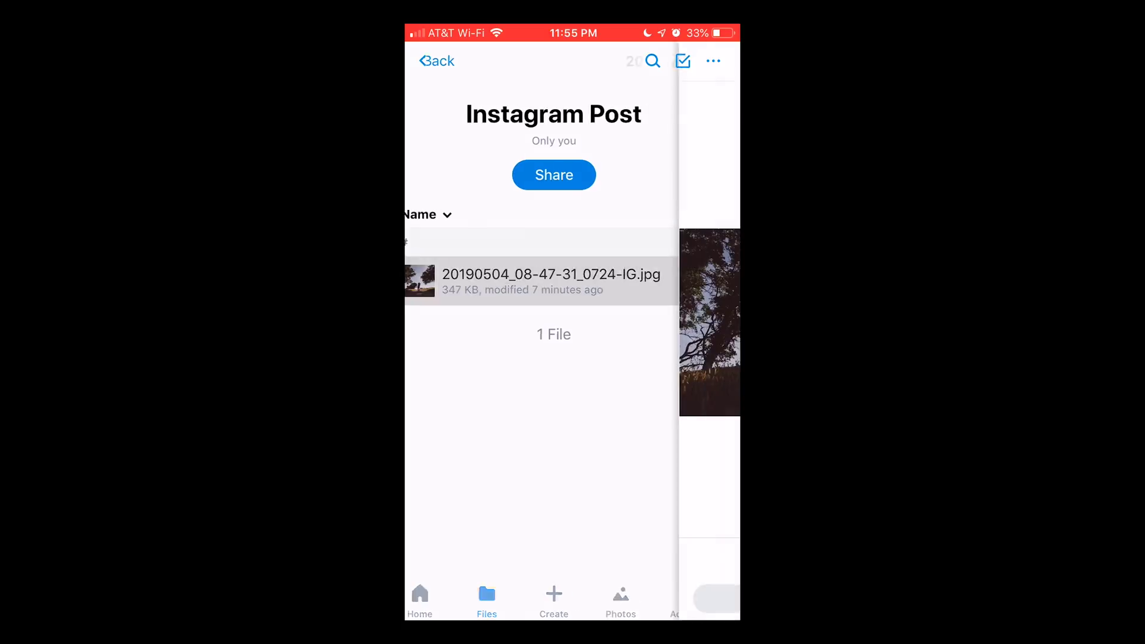
Export the opened photo from Dropbox to the phone's photo library.
{"action": "left_click", "coordinate": [713, 61]}
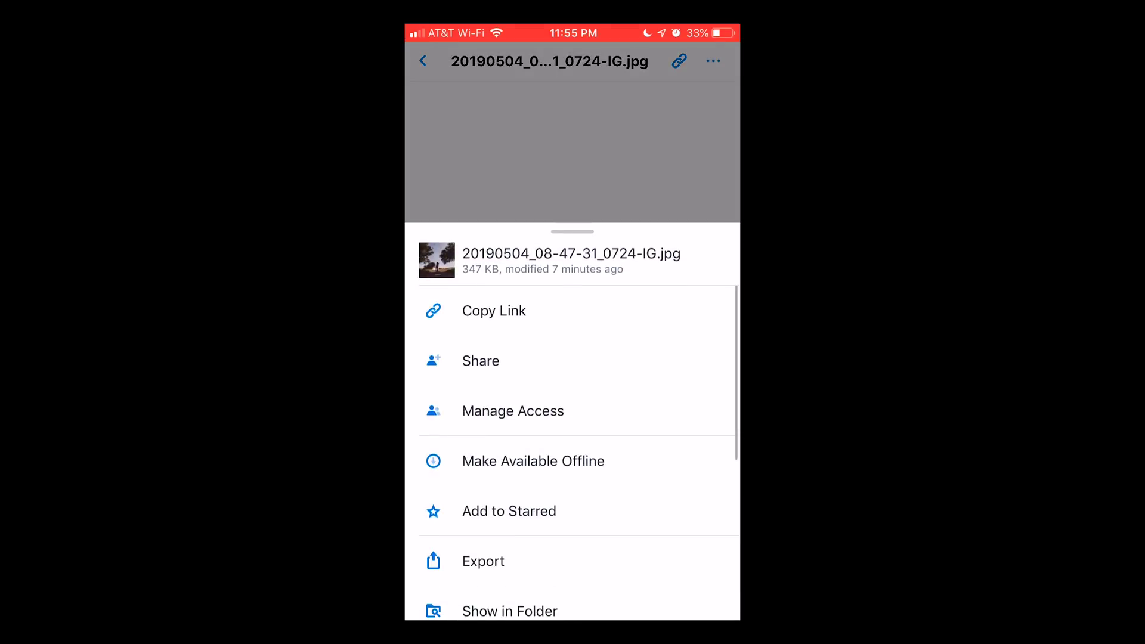
{"action": "left_click", "coordinate": [482, 567]}
{"action": "left_click", "coordinate": [572, 587]}
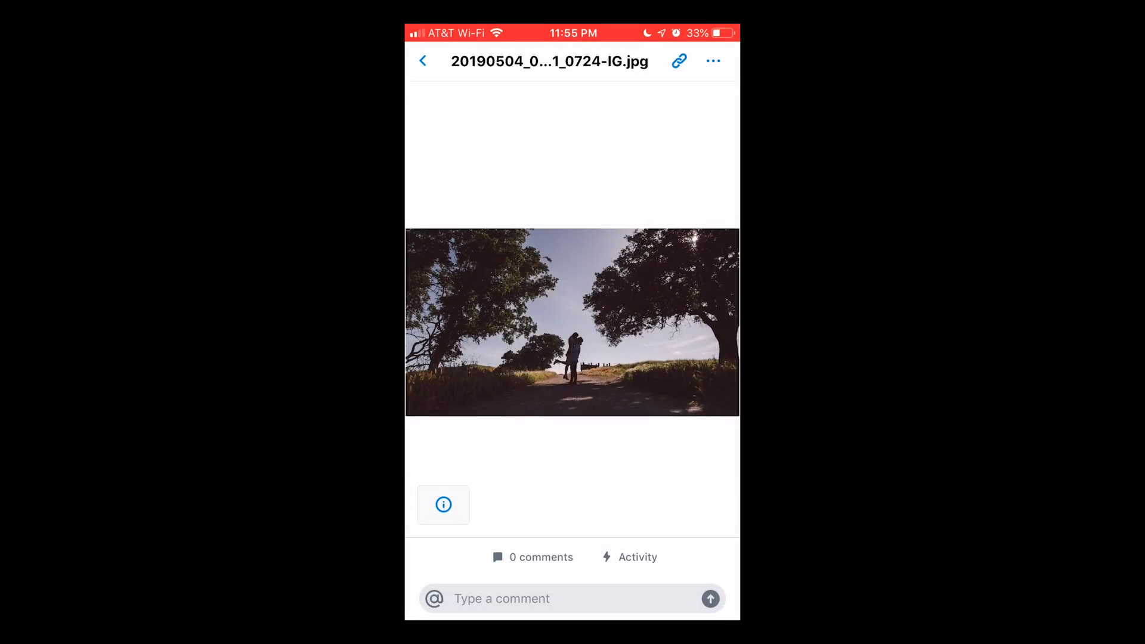
Switch to Instagram and prepare a new post of the exported photo, fitted at its full aspect ratio with the Normal filter.
{"action": "key", "text": "Home"}
{"action": "key", "text": "Home"}
{"action": "left_click", "coordinate": [689, 469]}
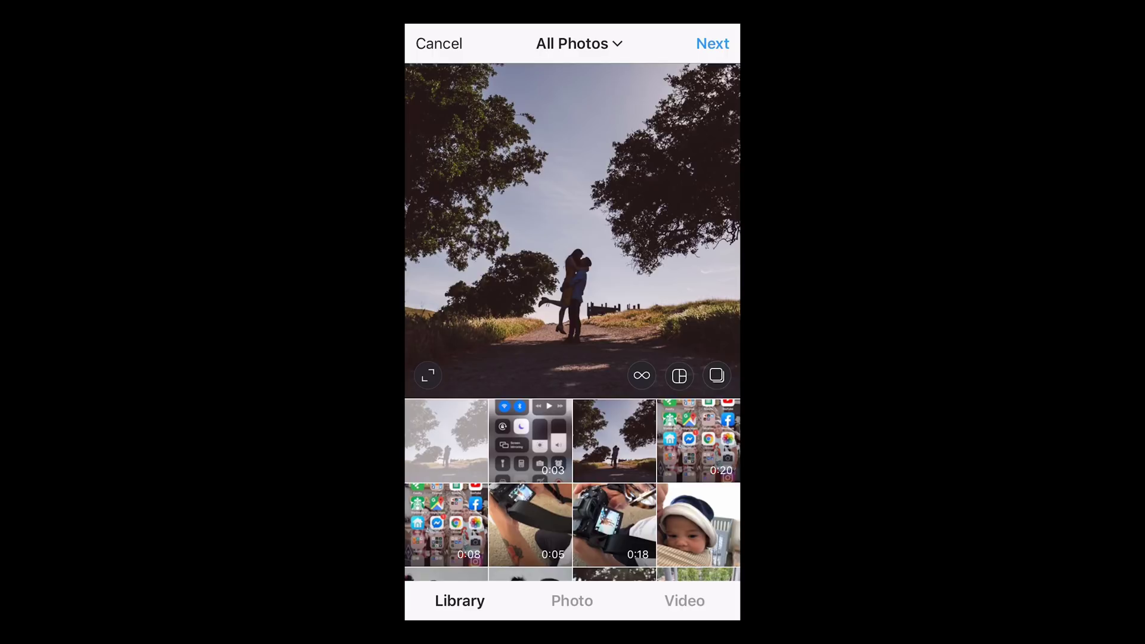
{"action": "left_click", "coordinate": [428, 374]}
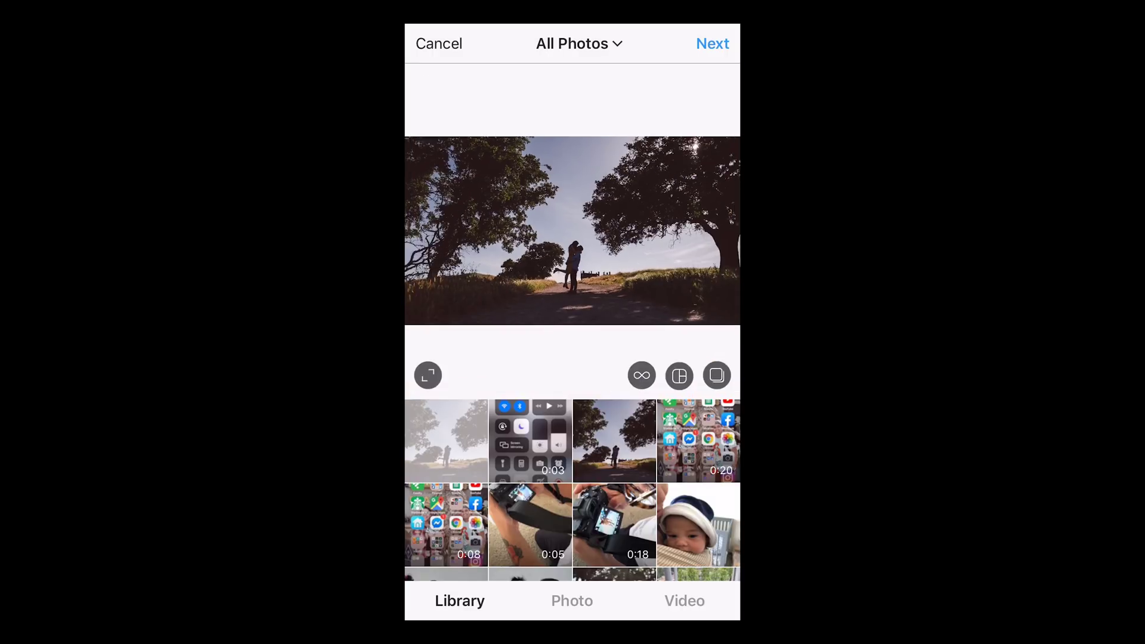
{"action": "left_click", "coordinate": [712, 44]}
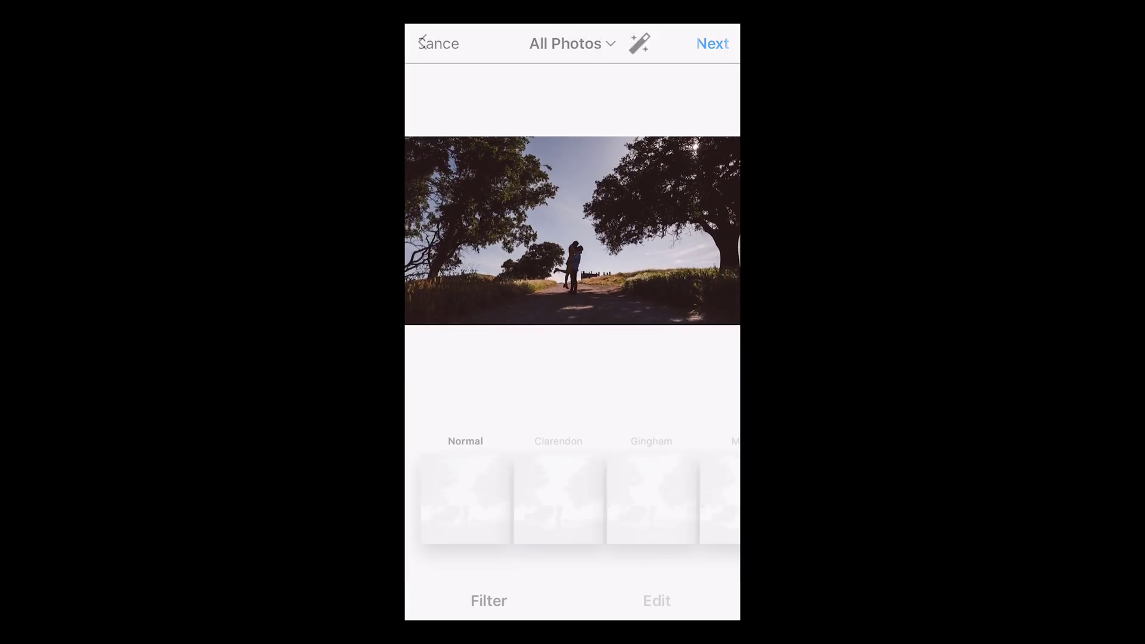
{"action": "left_click", "coordinate": [712, 44]}
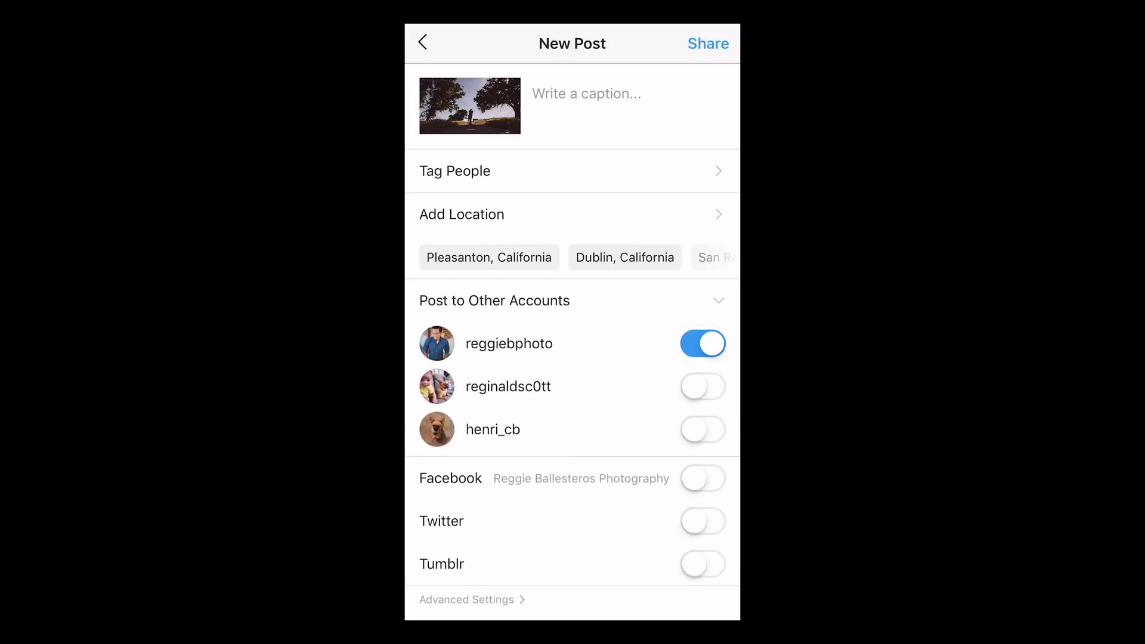
Paste the copied caption with its hashtags into the new post and accept it.
{"action": "left_click", "coordinate": [586, 94]}
{"action": "left_click", "coordinate": [533, 94]}
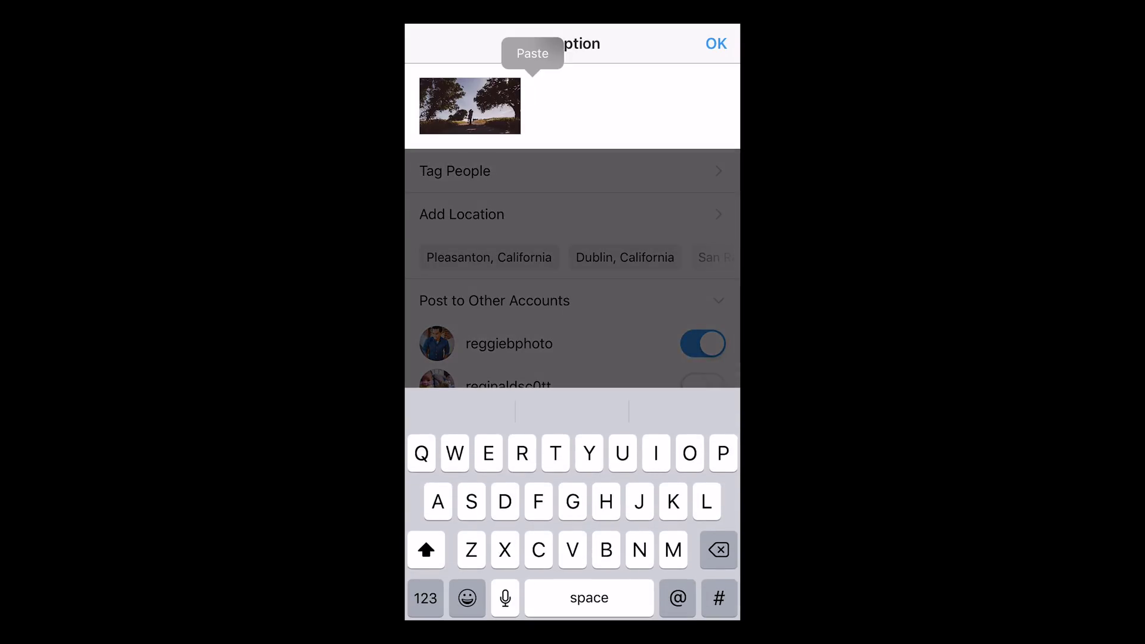
{"action": "left_click", "coordinate": [529, 52]}
{"action": "left_click", "coordinate": [716, 43]}
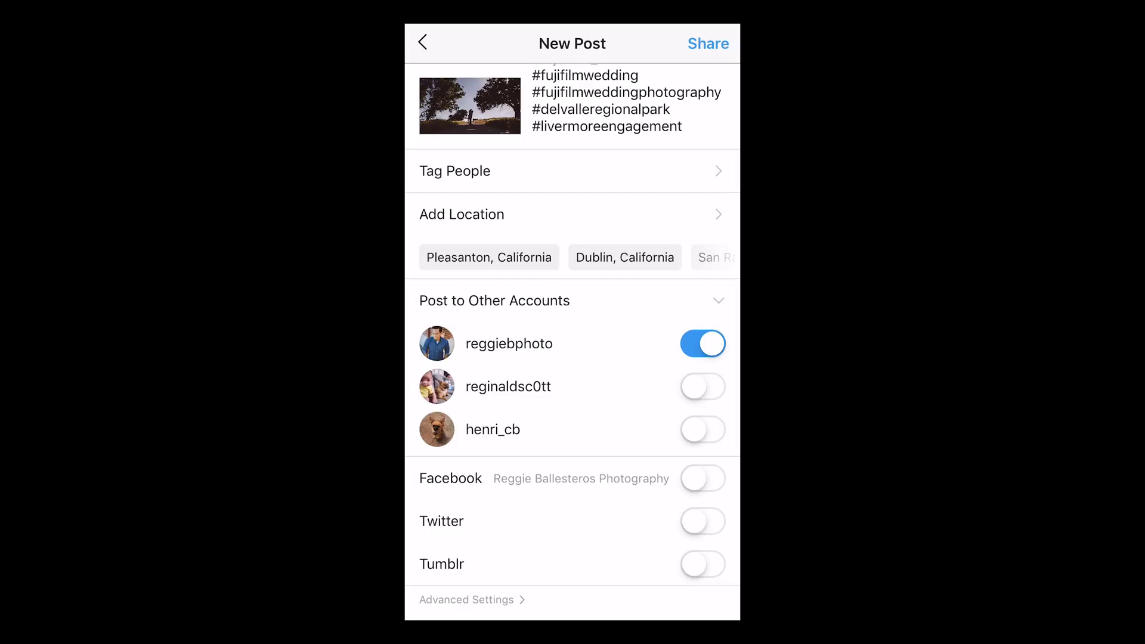
Search locations for "del", add Del Valle Regional Park to the post, and share it.
{"action": "left_click", "coordinate": [462, 214]}
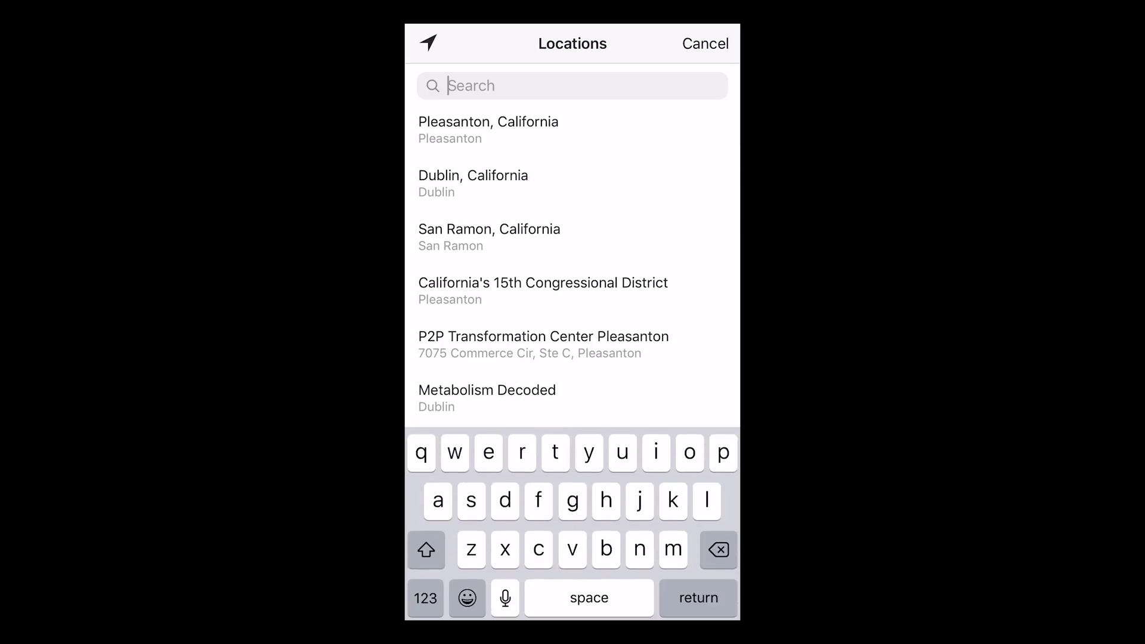
{"action": "type", "text": "del"}
{"action": "left_click", "coordinate": [489, 127]}
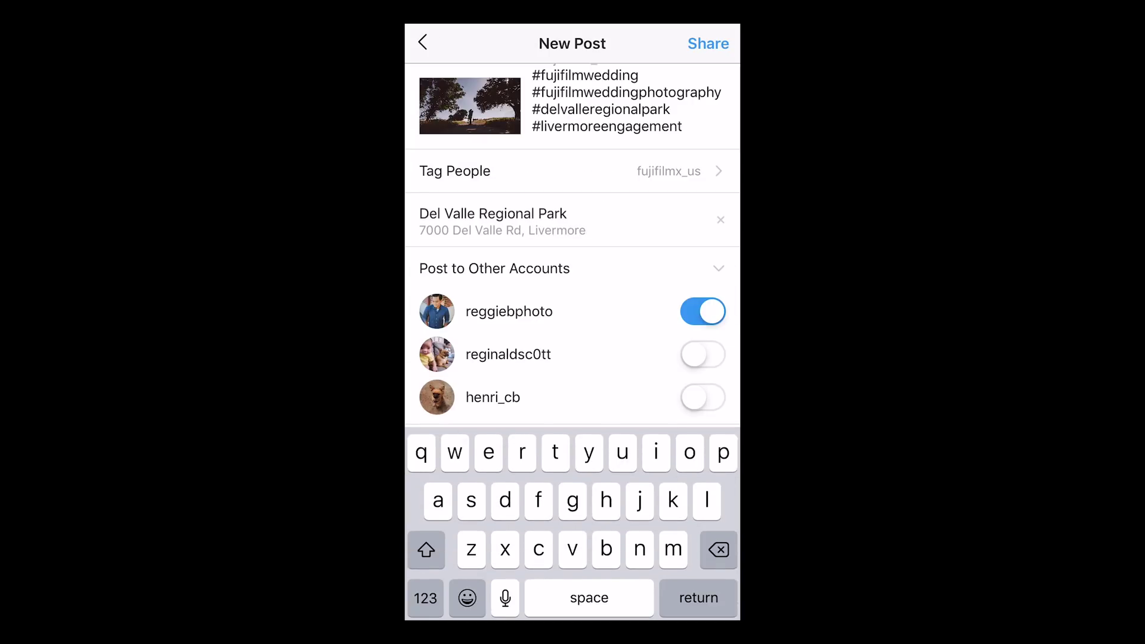
{"action": "left_click", "coordinate": [708, 44]}
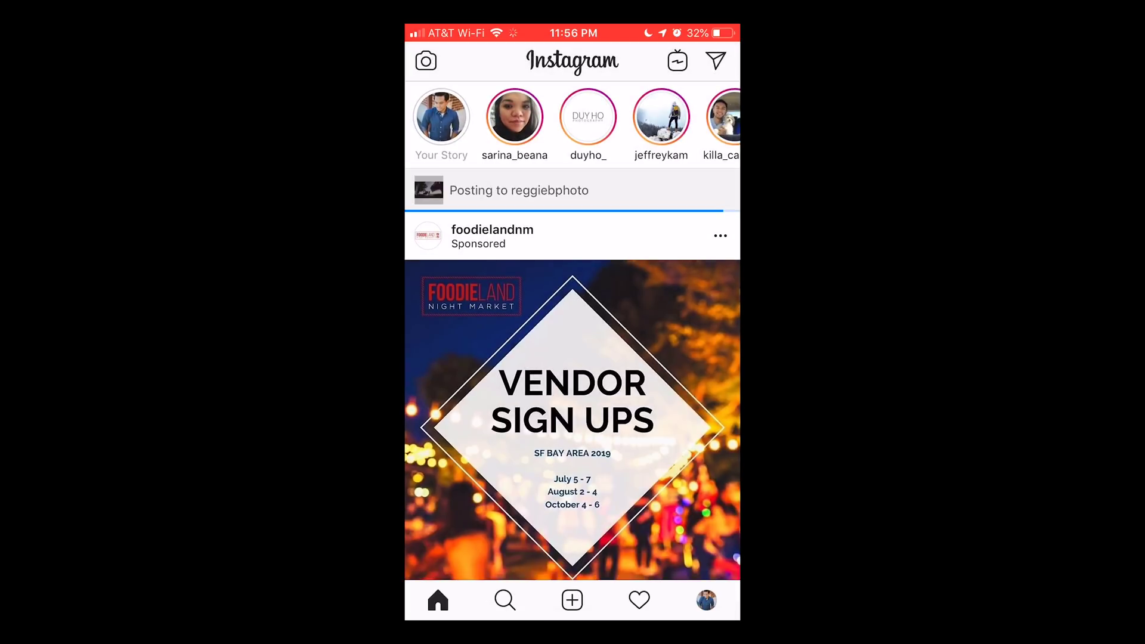